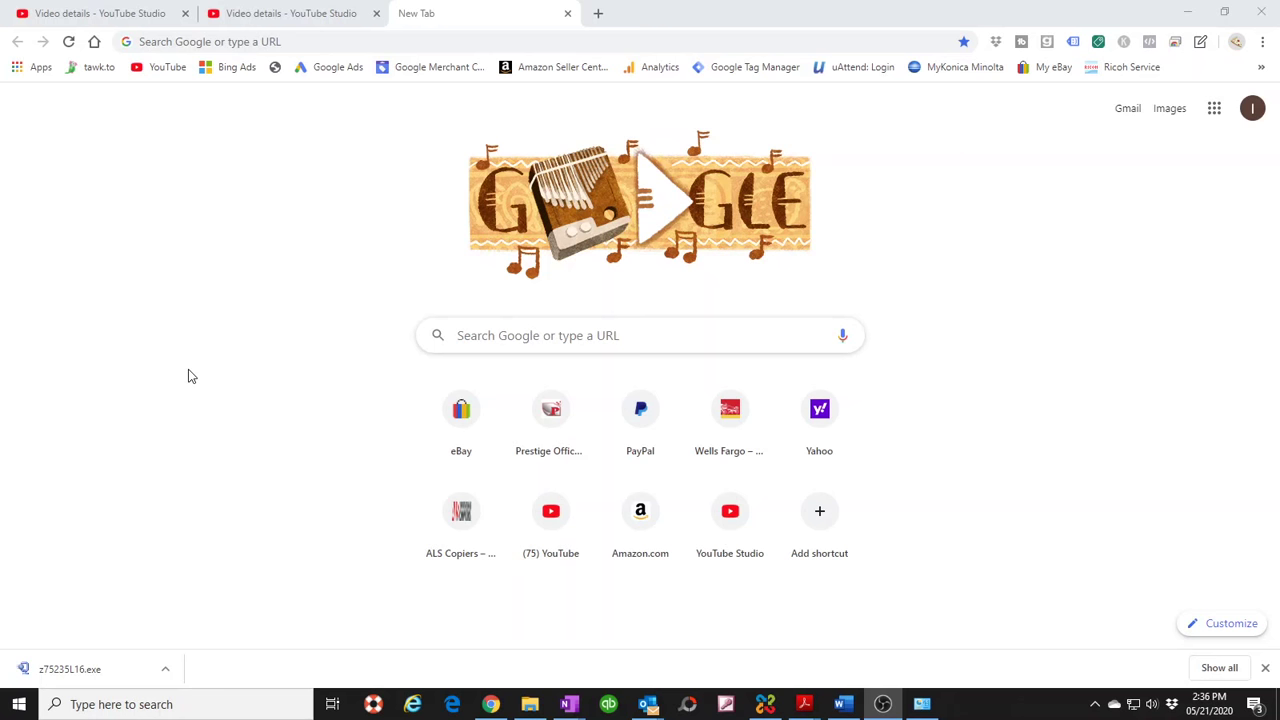
- Bring the 'SMTP Server Address' Word document to the front from the taskbar
left_click(841, 704)
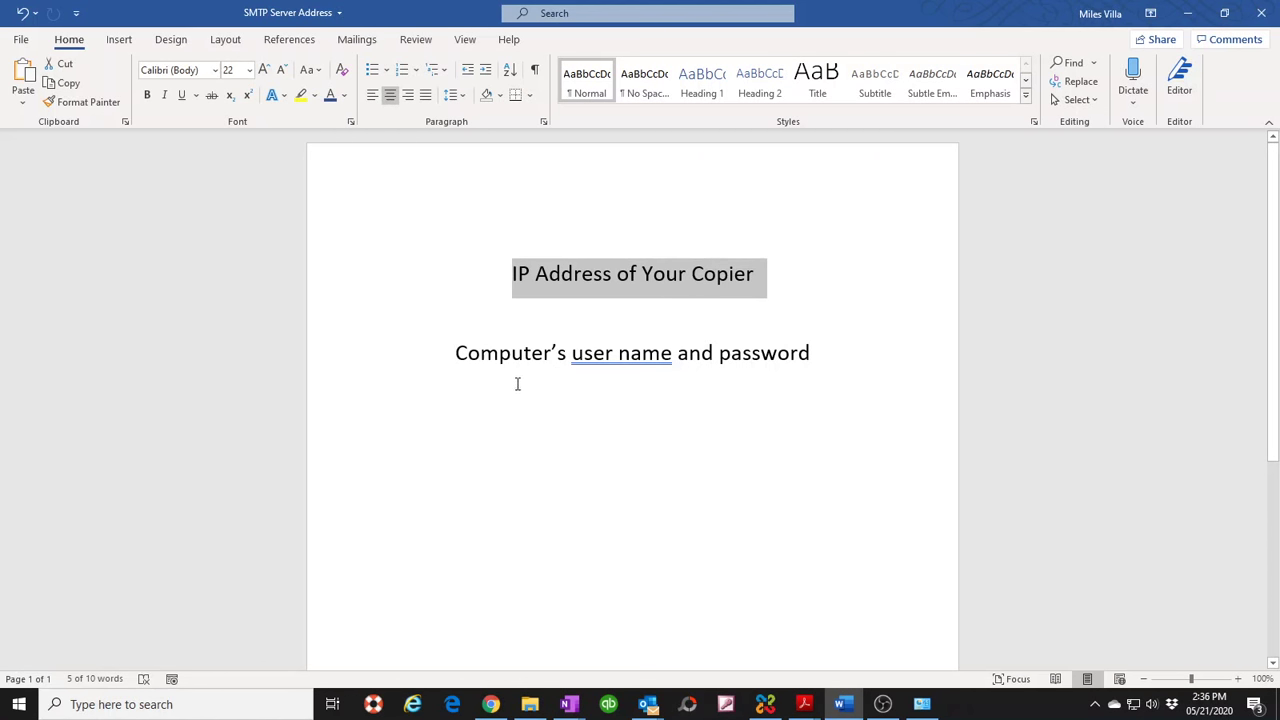
- Highlight the copier IP heading and the user name and password line, then minimize Word
left_click_drag(470, 276, 738, 286)
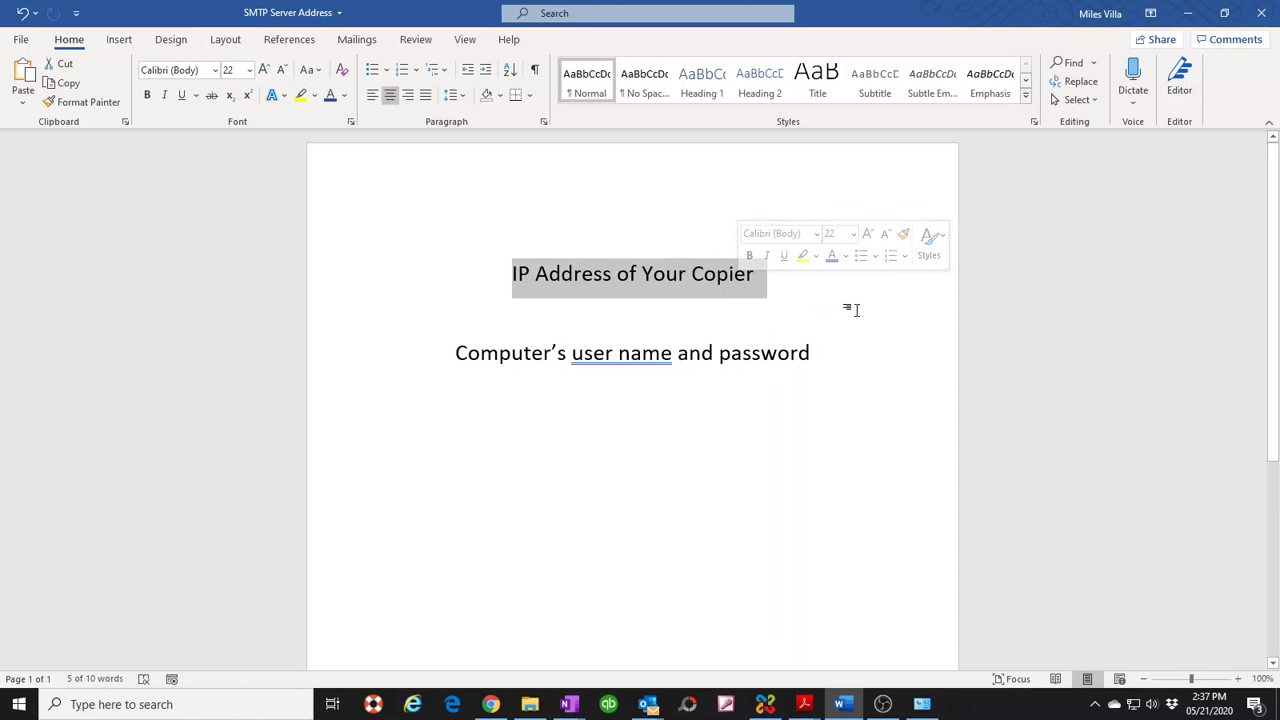
left_click(450, 345)
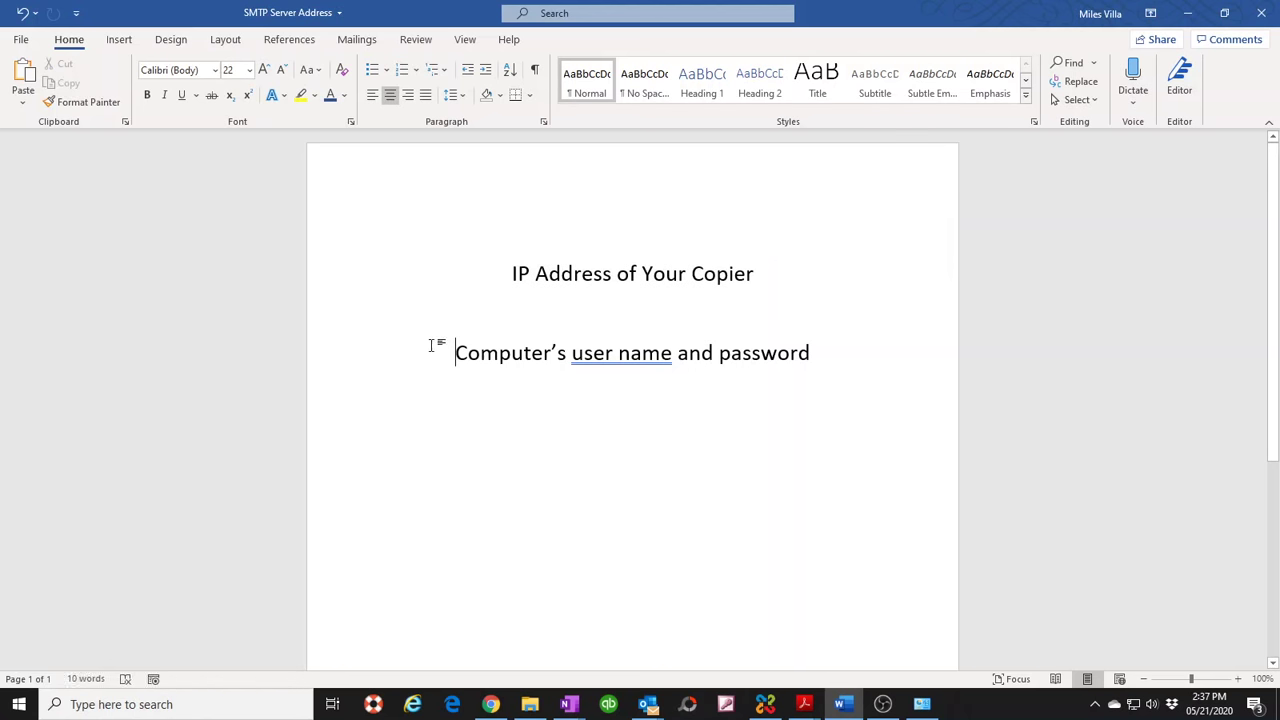
left_click_drag(452, 345, 807, 357)
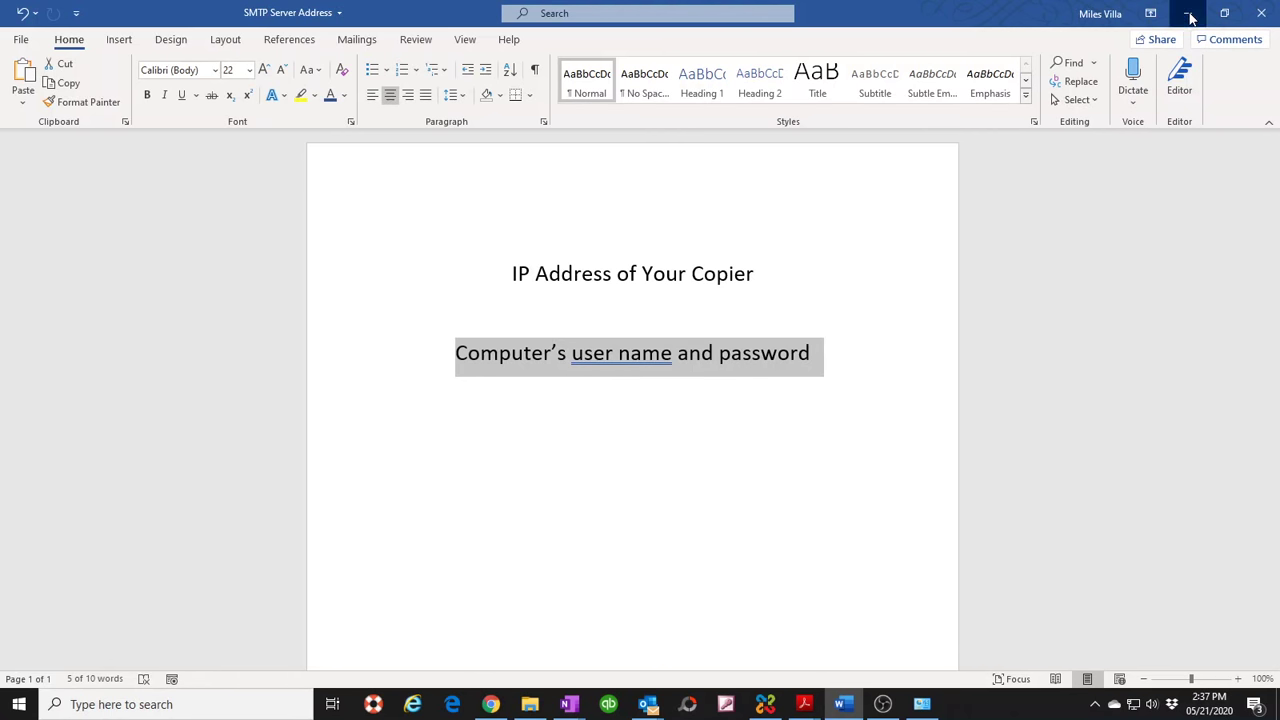
left_click(1188, 14)
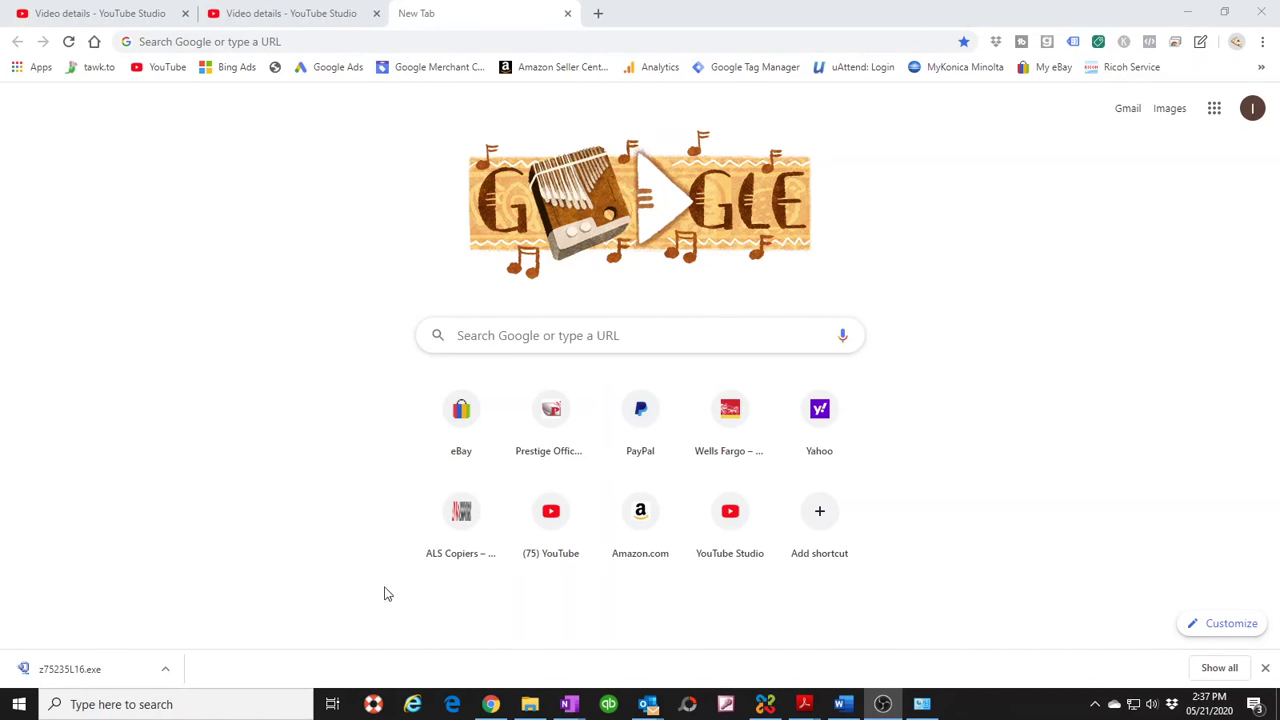
- Close the Videos folder window and search Windows for 'control panel'
left_click(530, 706)
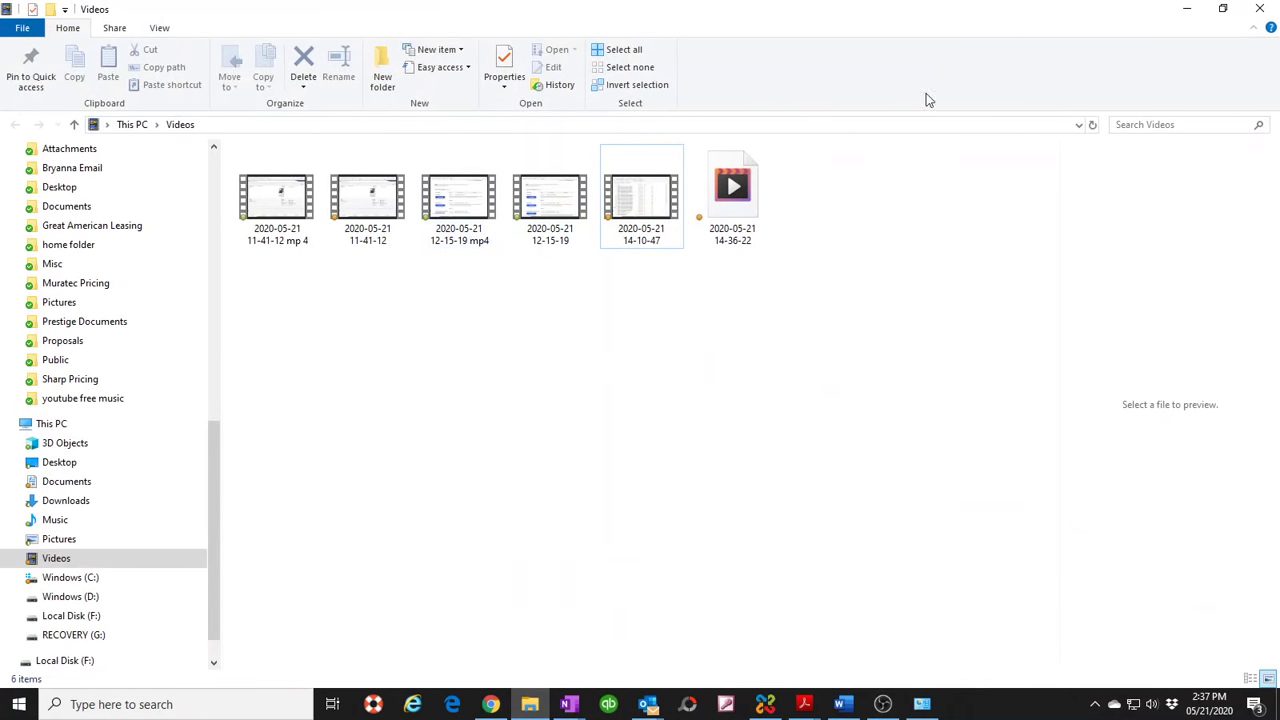
left_click(1260, 9)
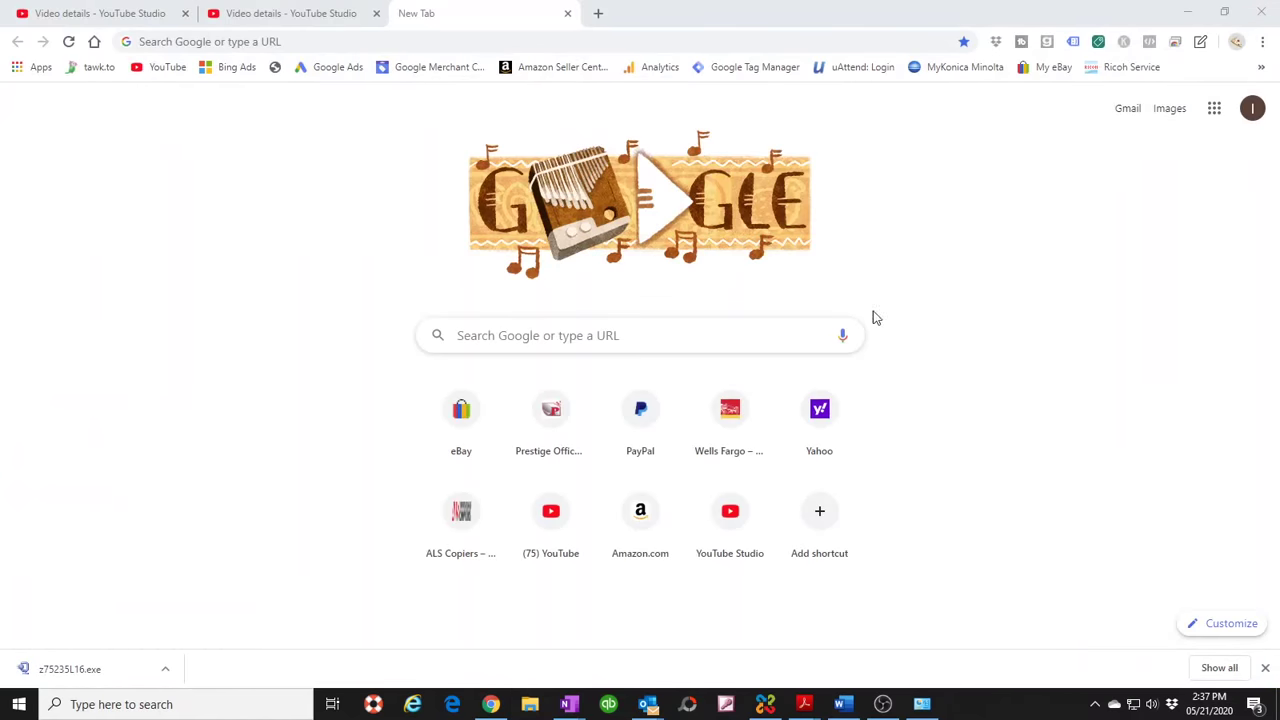
left_click(124, 705)
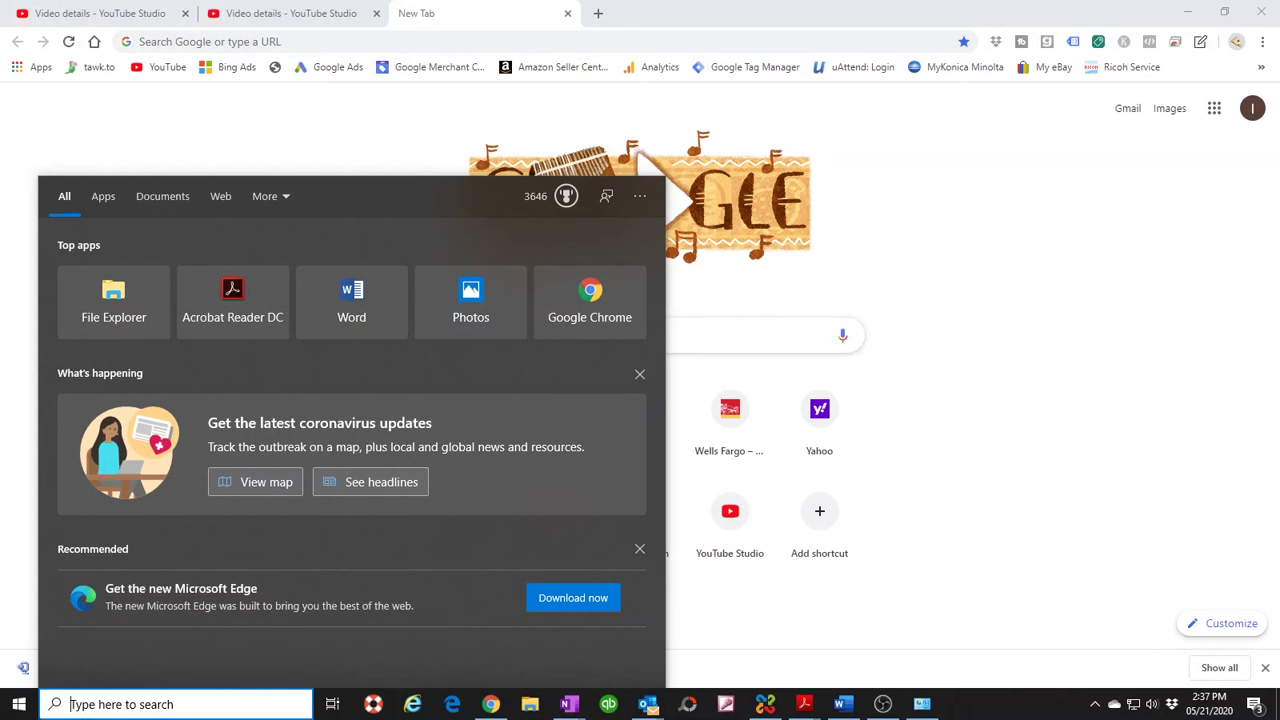
type("con")
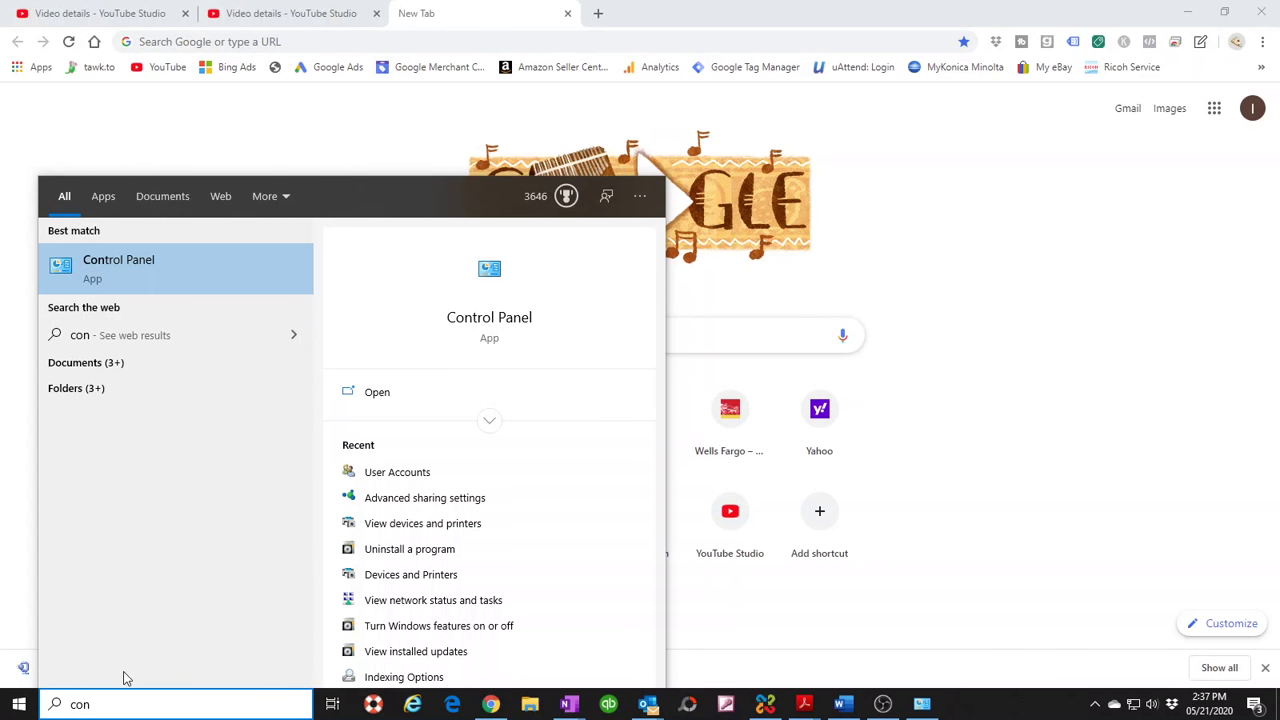
type("trol ")
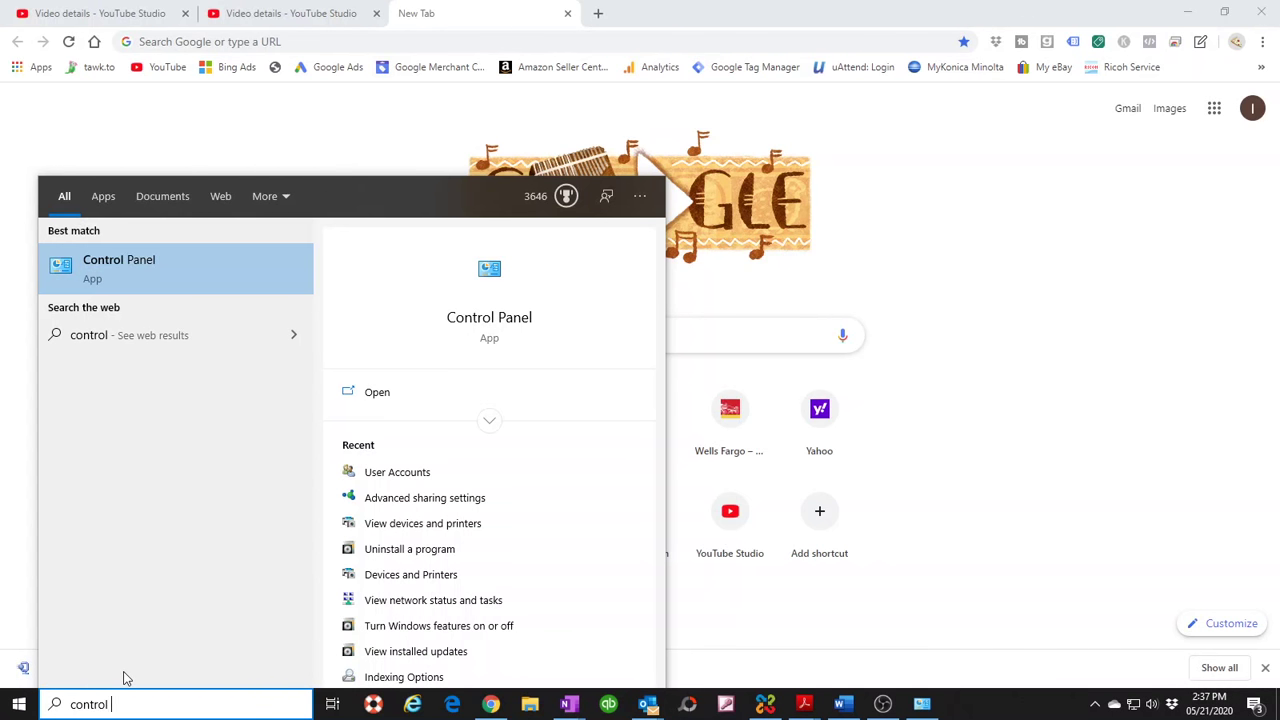
type("panel")
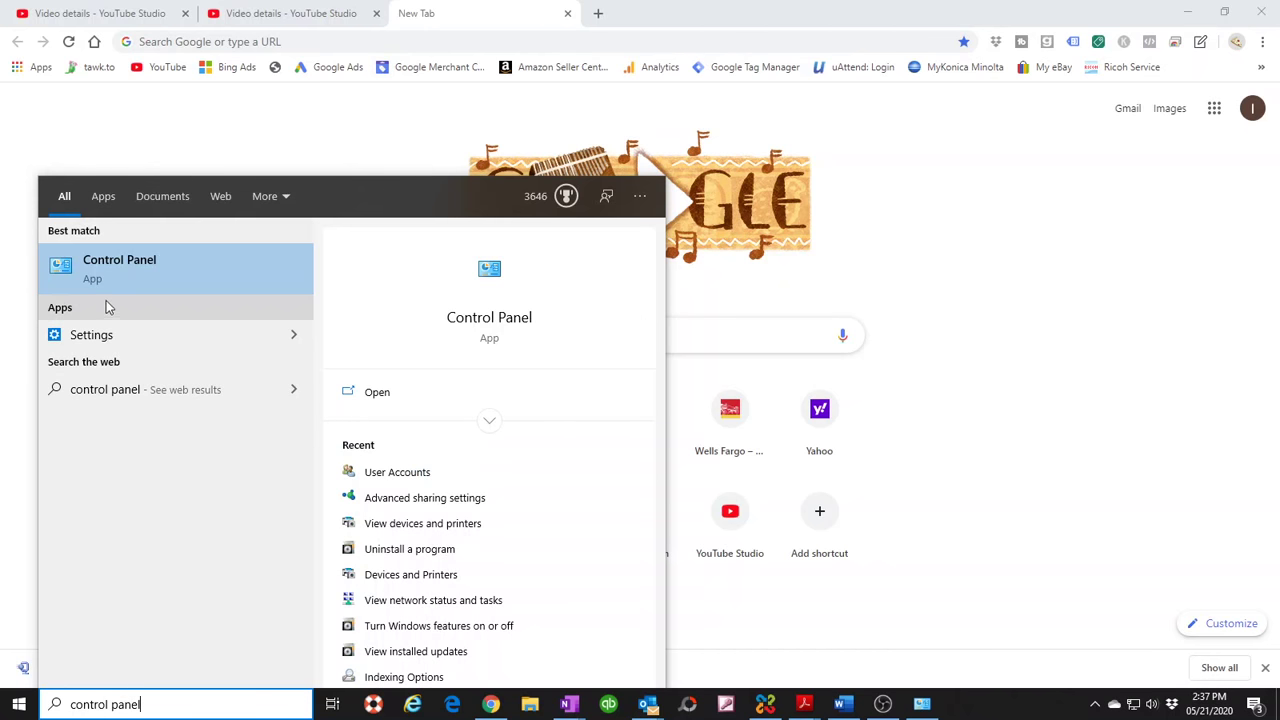
- Open Control Panel and go to the User Accounts page under the User Accounts category
left_click(113, 265)
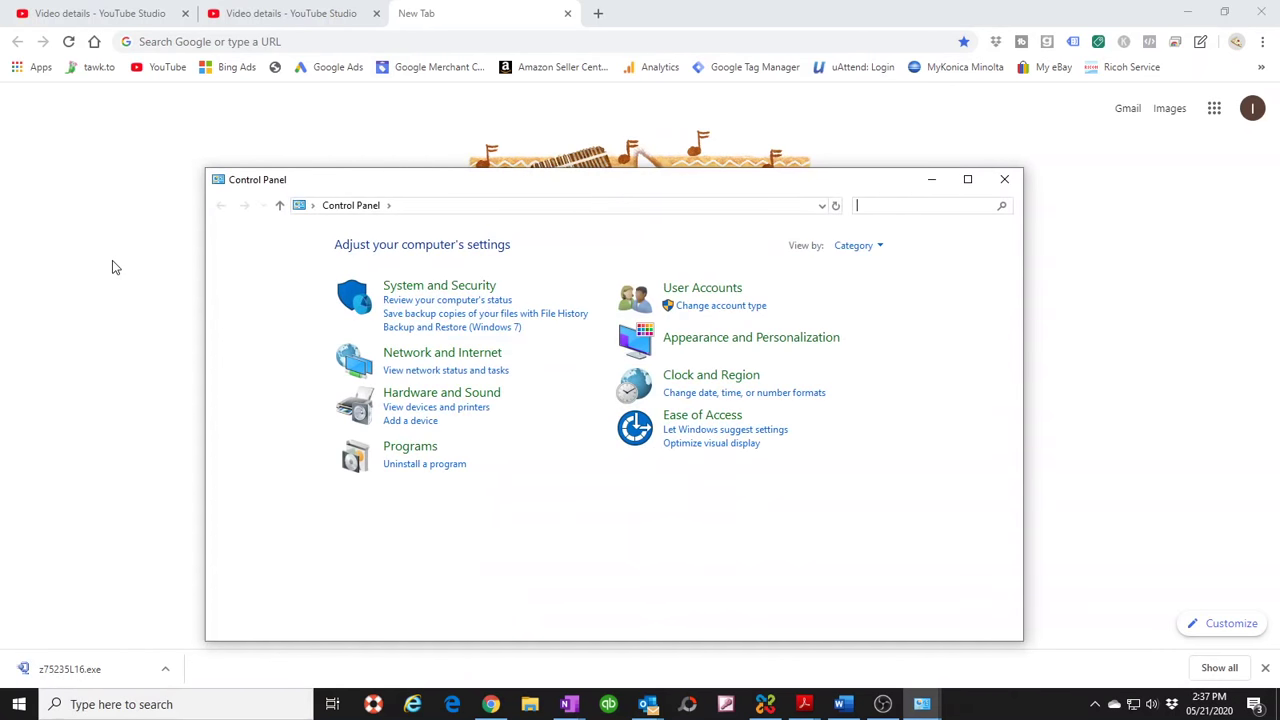
left_click(705, 289)
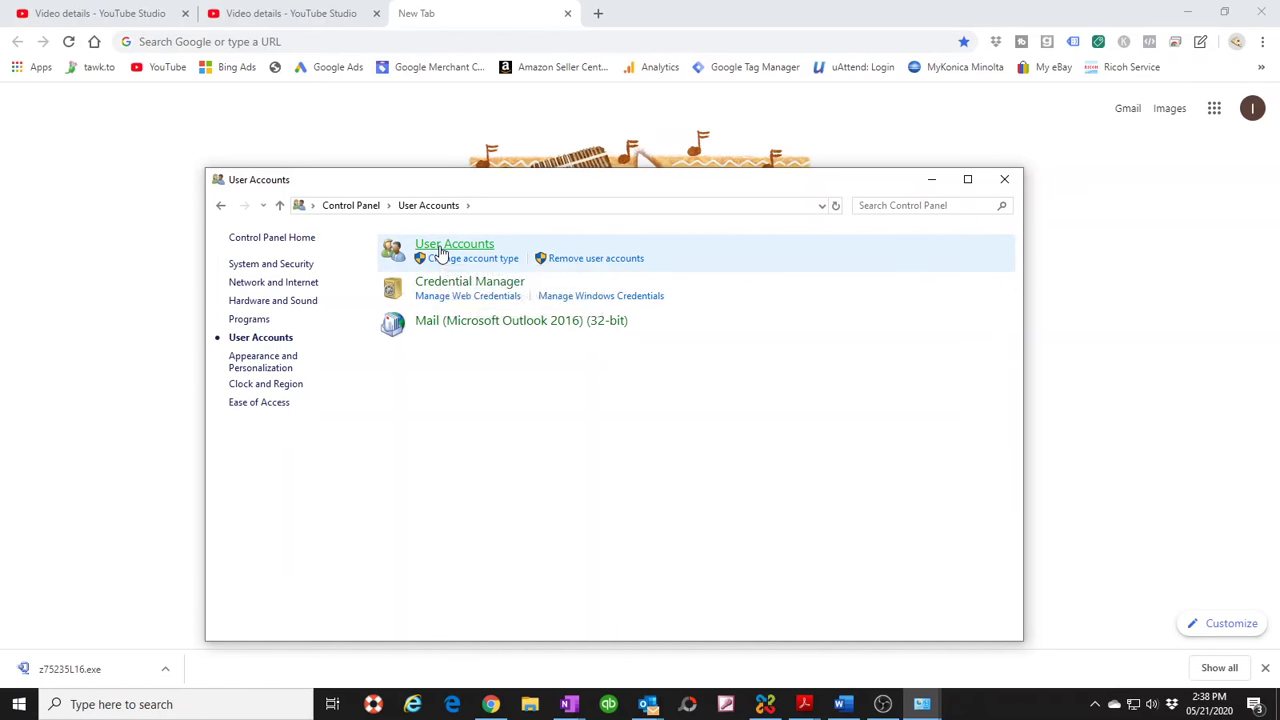
left_click(440, 246)
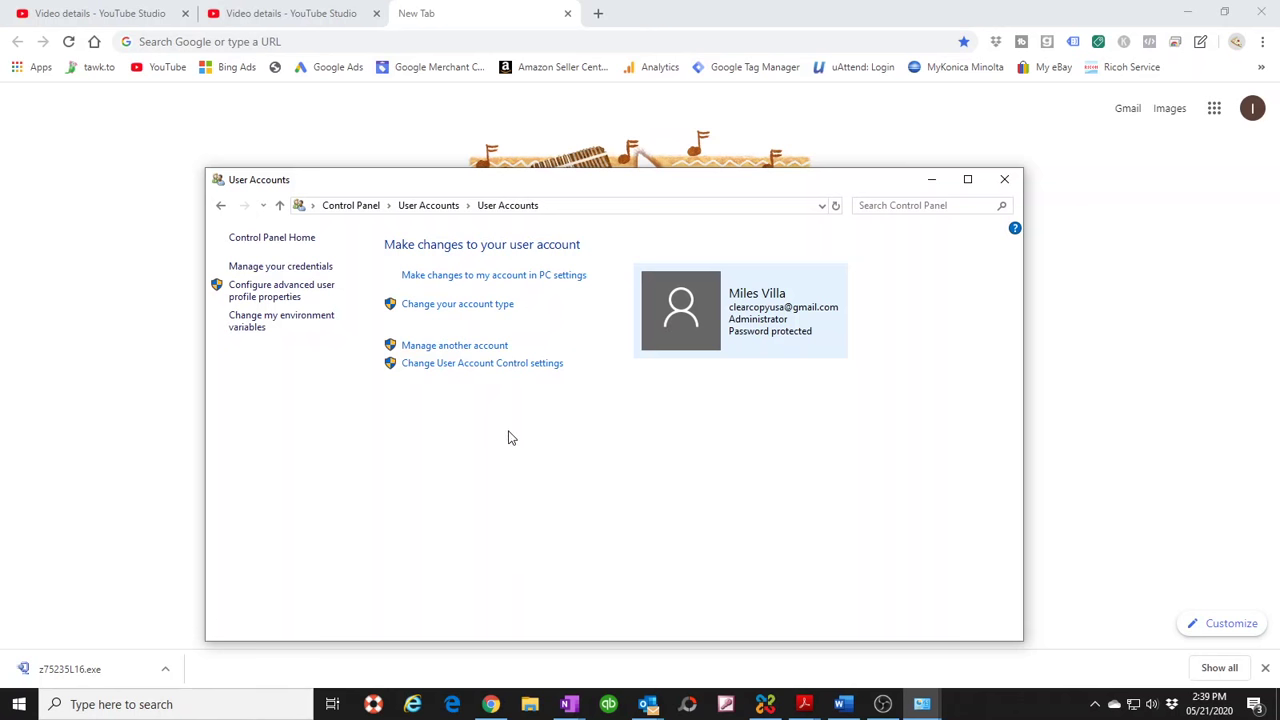
- View Manage another account, then choose 'Add a new user in PC settings'
left_click(444, 346)
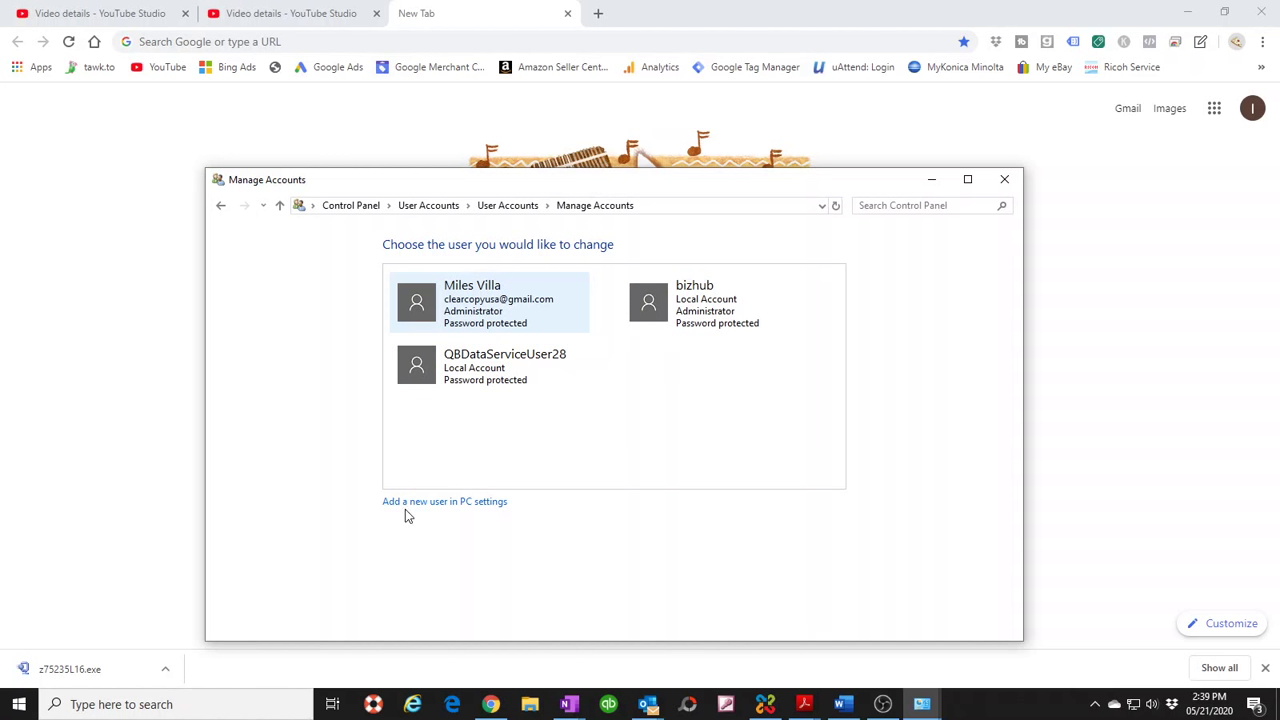
left_click(437, 502)
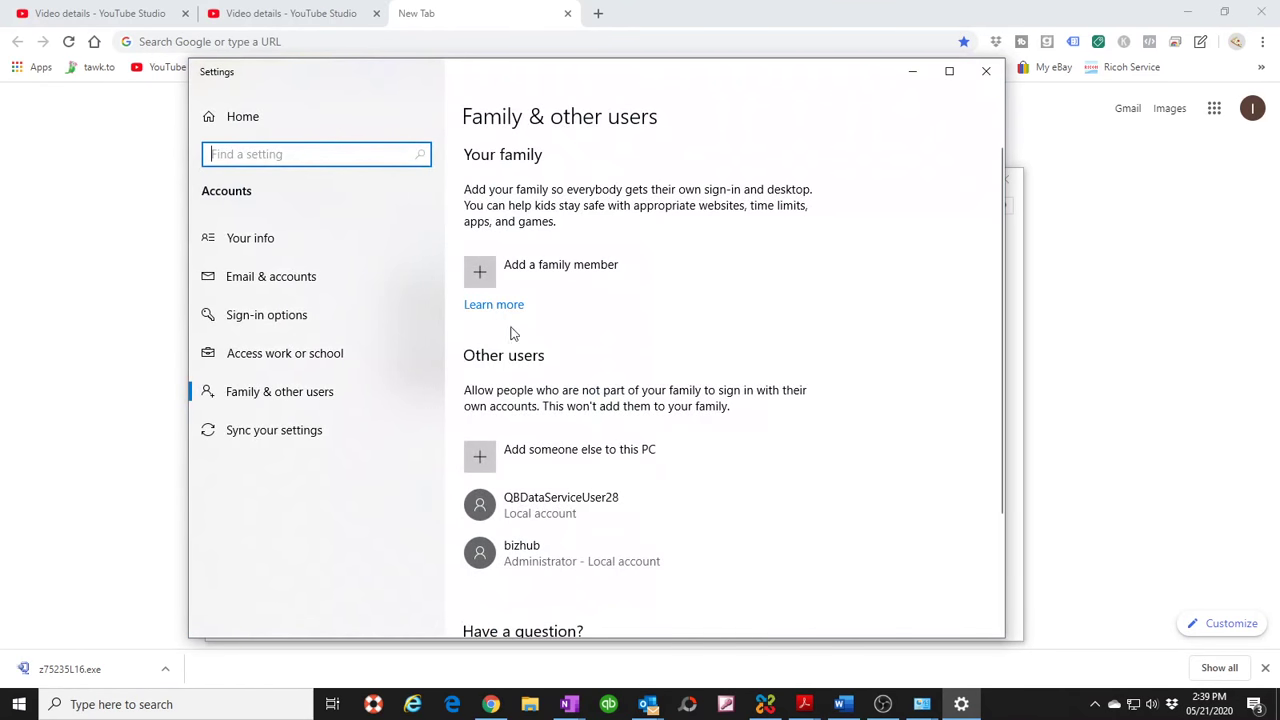
- Choose Add someone else, skip the sign-in information, and add a user without a Microsoft account
left_click(535, 458)
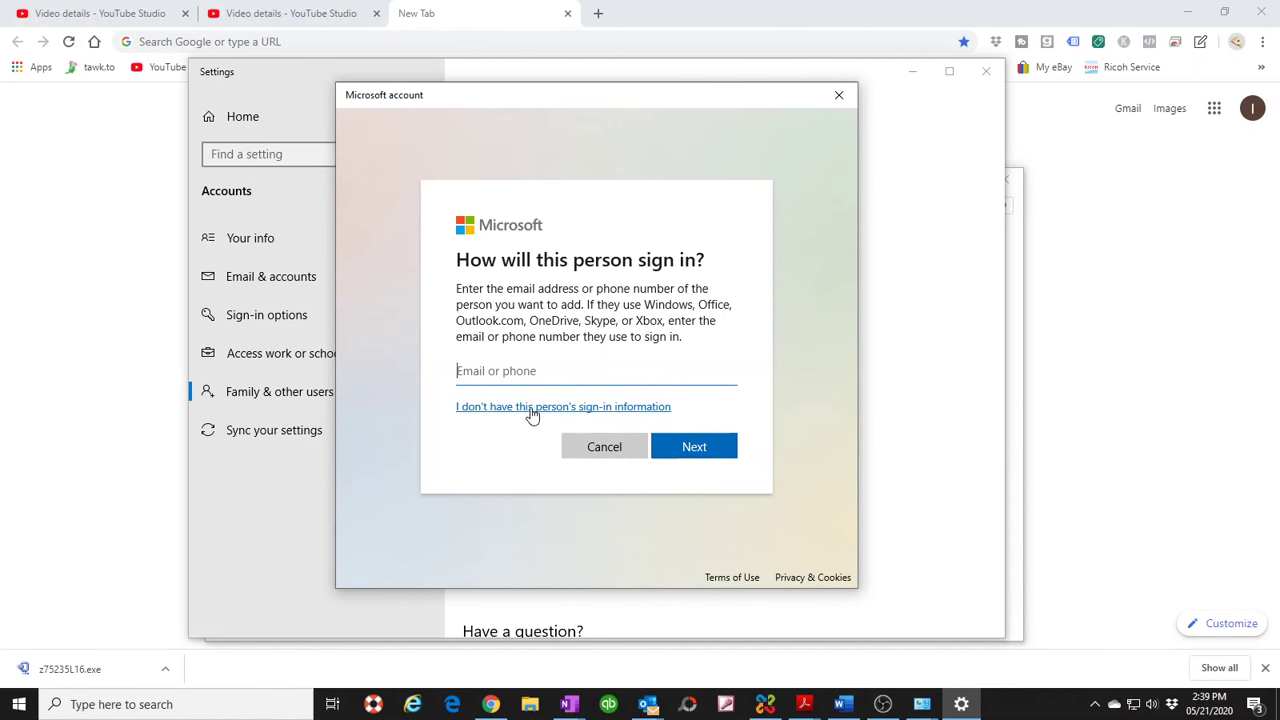
left_click(577, 412)
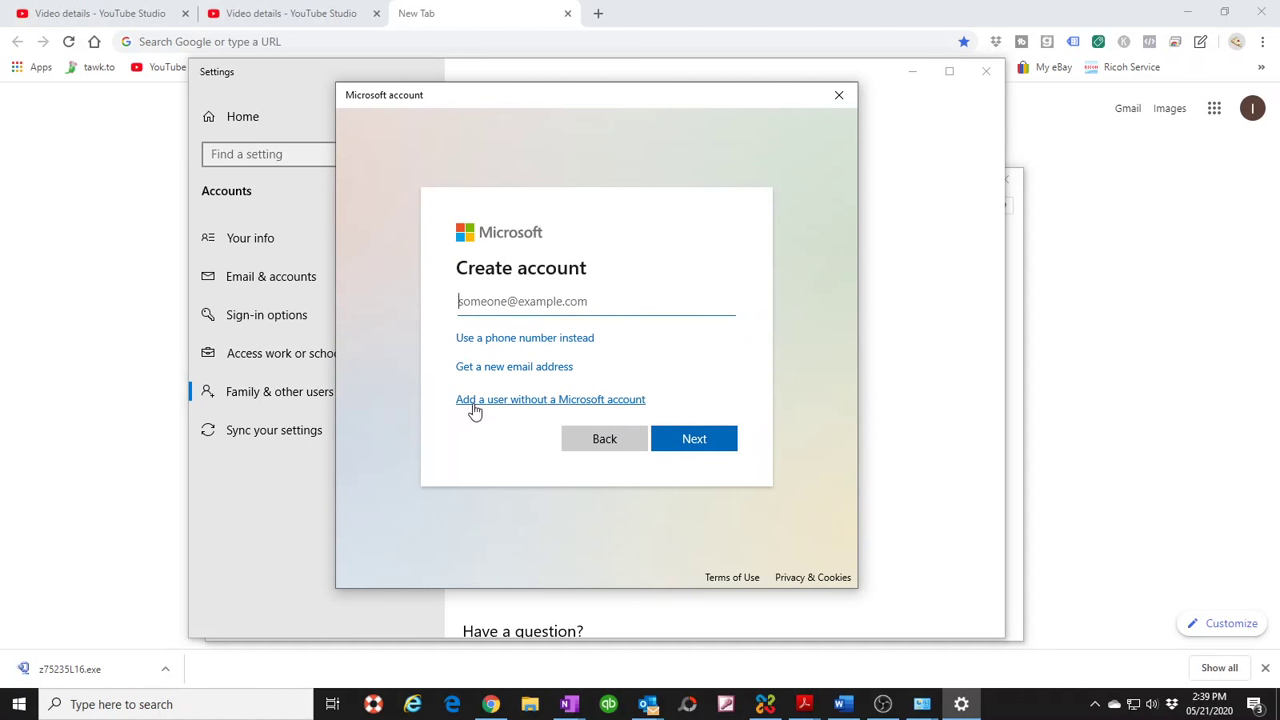
left_click(578, 401)
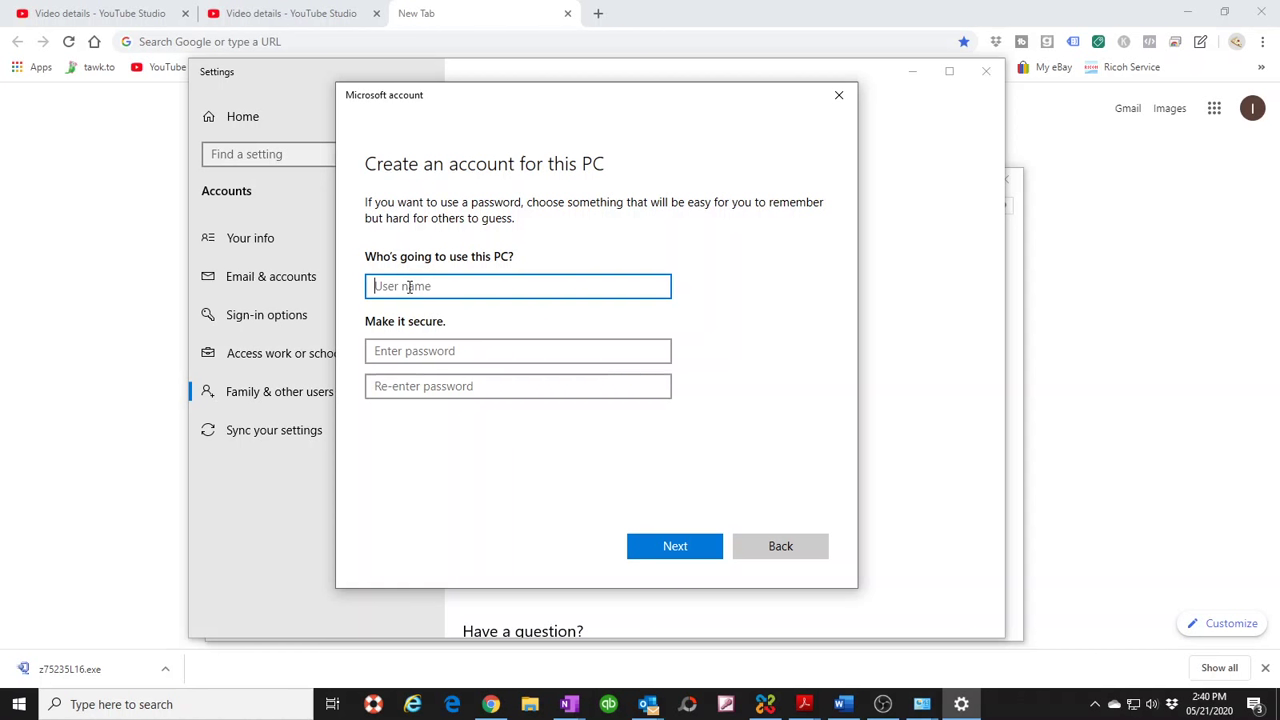
- Enter the user name 'ricoh' and type the account password twice
type("ricoh")
left_click(440, 350)
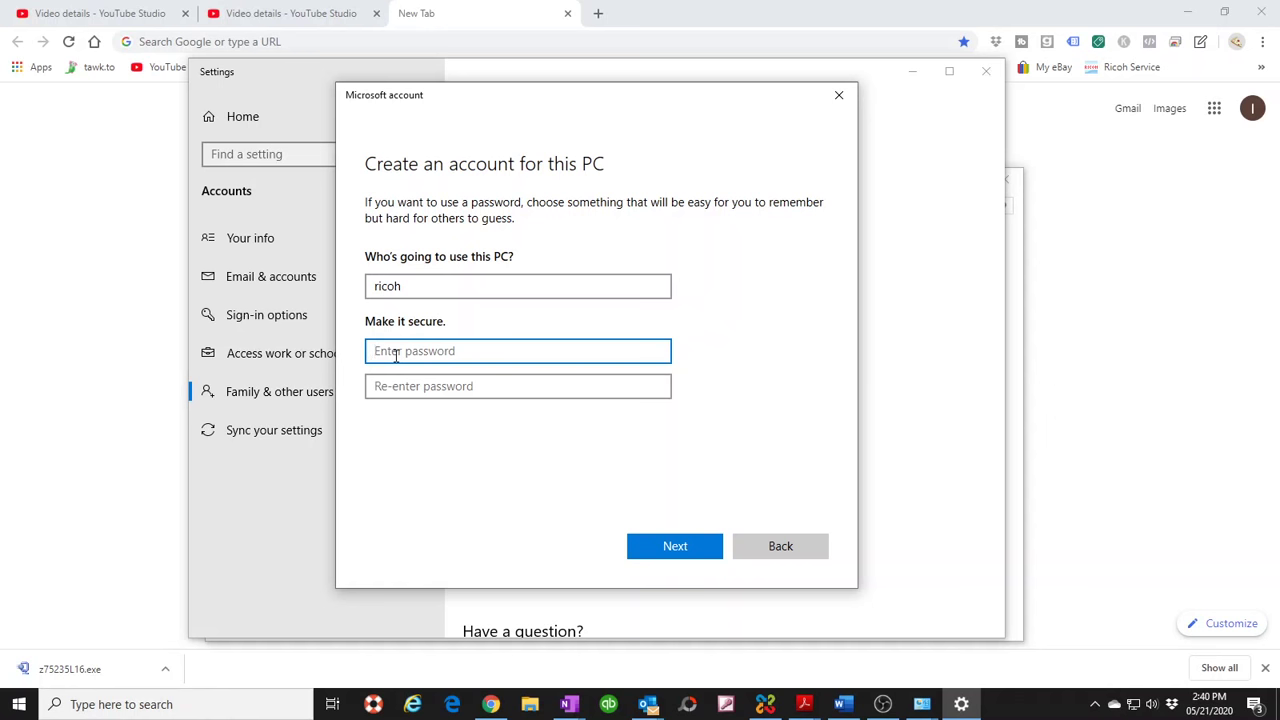
type("••••••••")
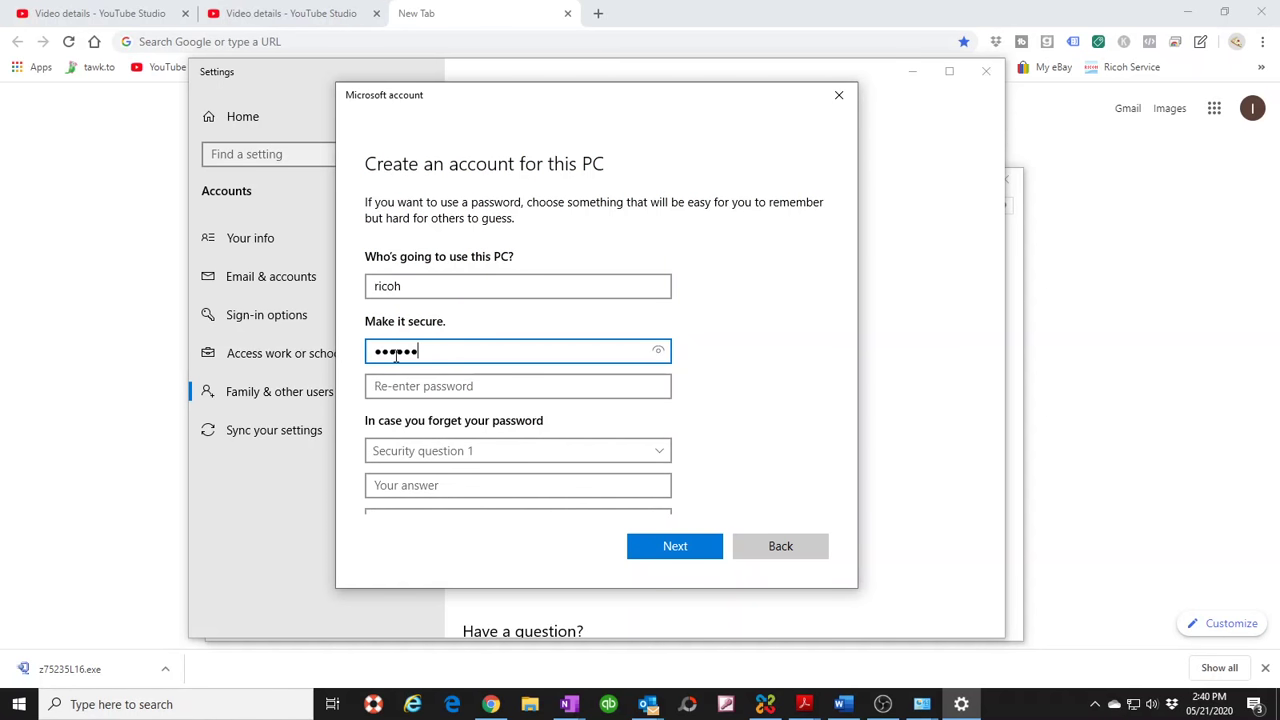
key("Tab")
type("•••")
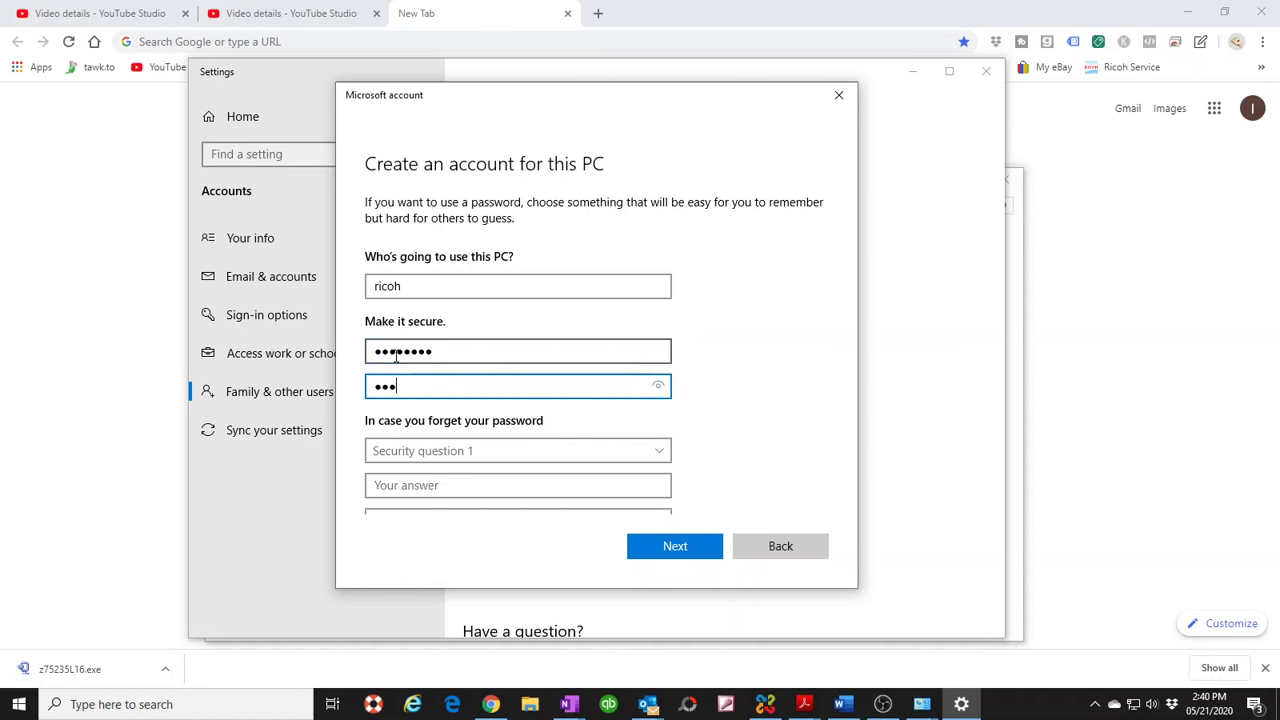
type("••")
scroll(430, 417, "down", 2)
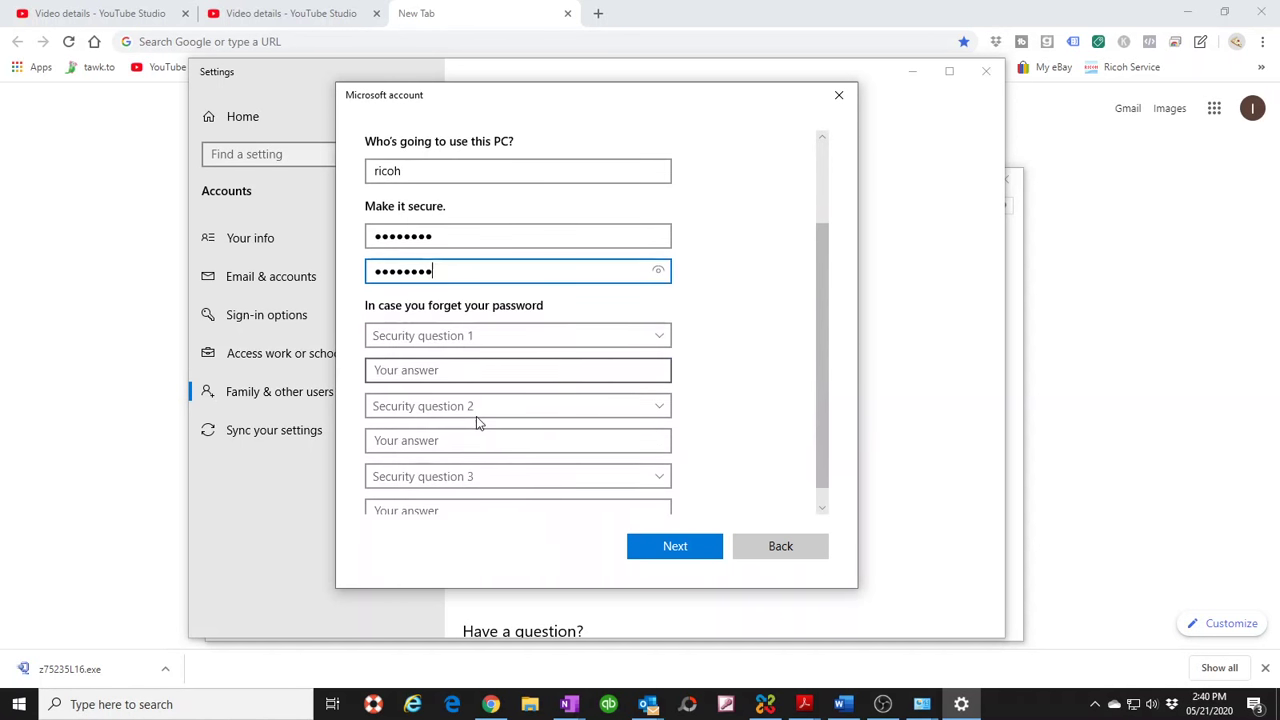
- Set the first security question to the first pet's name and type its answer
left_click(476, 341)
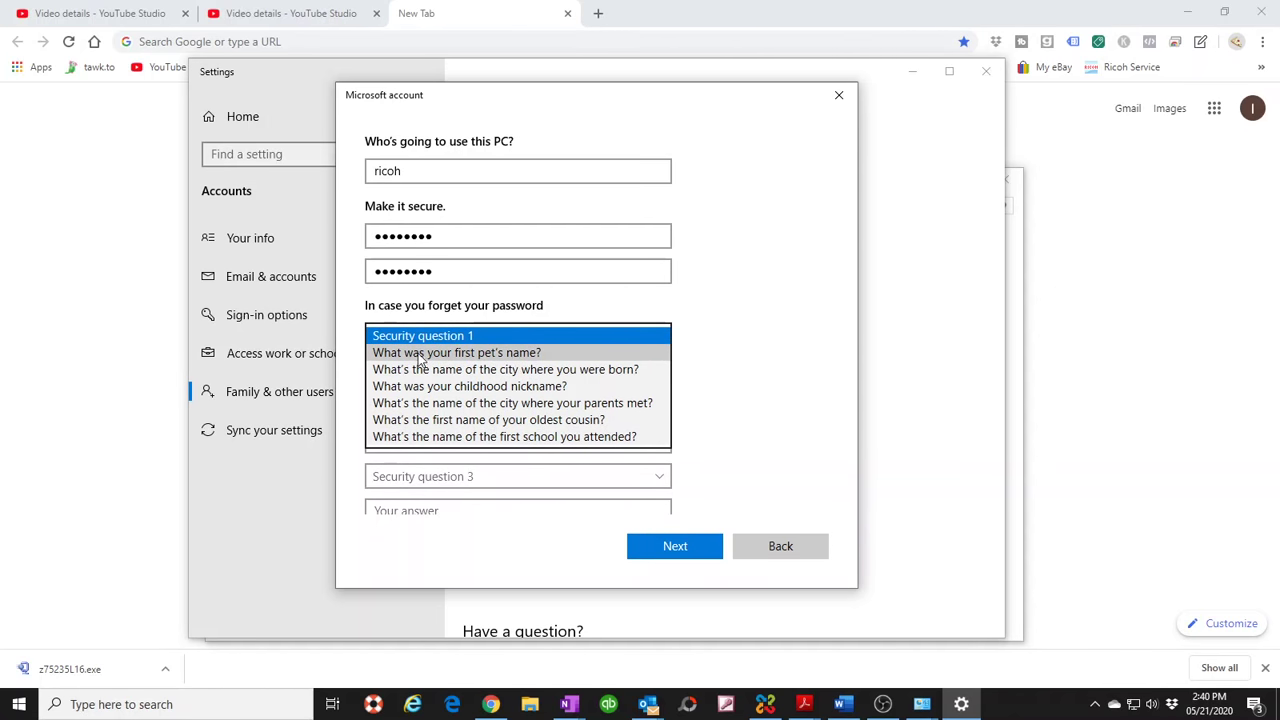
left_click(505, 356)
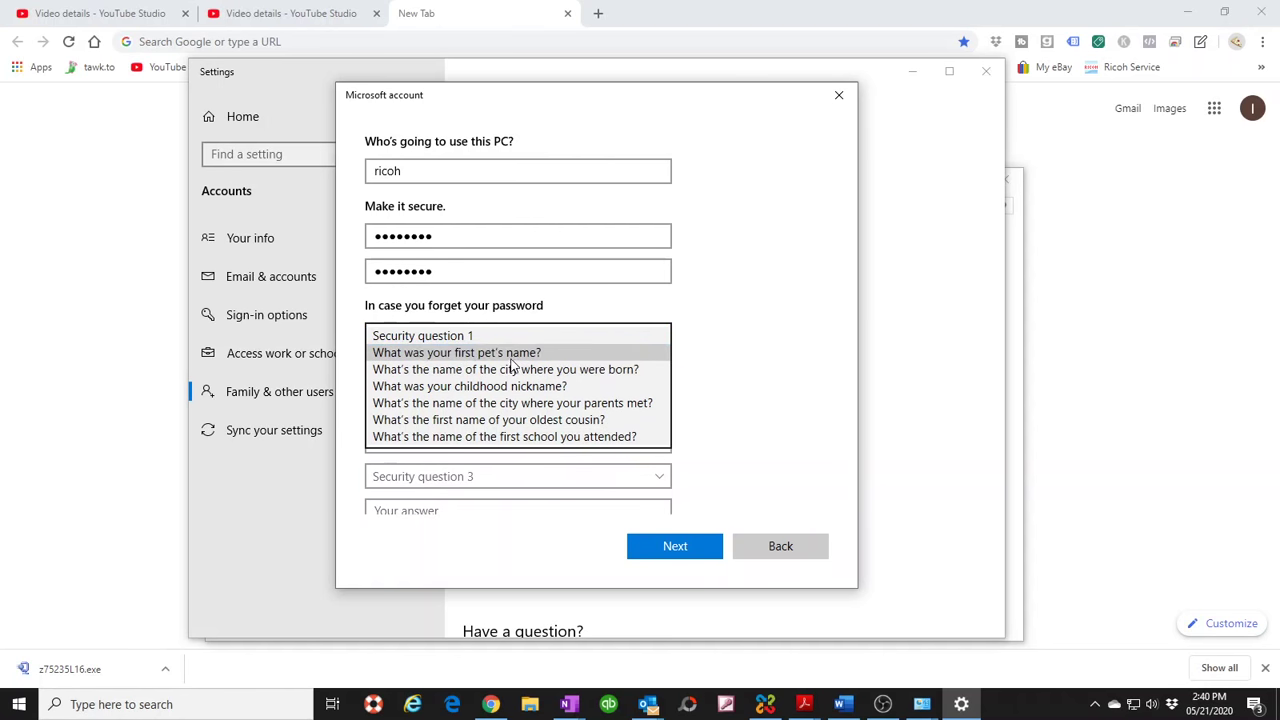
left_click(674, 553)
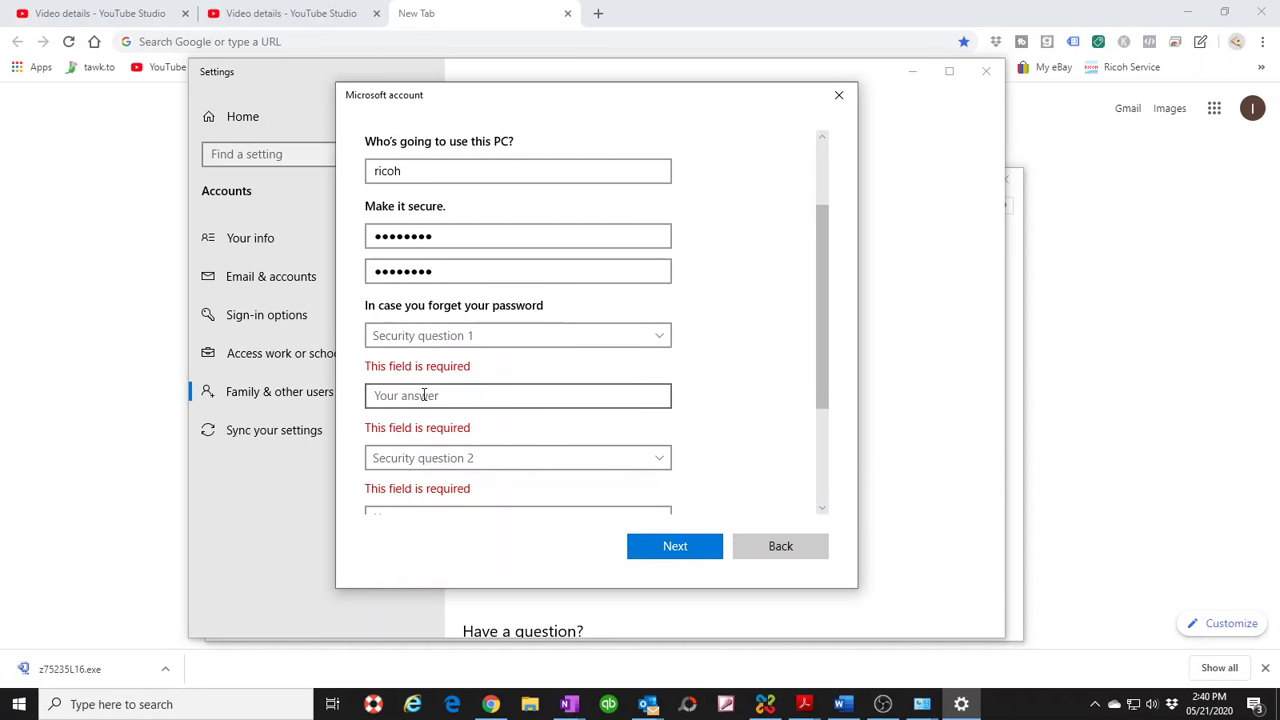
left_click(403, 345)
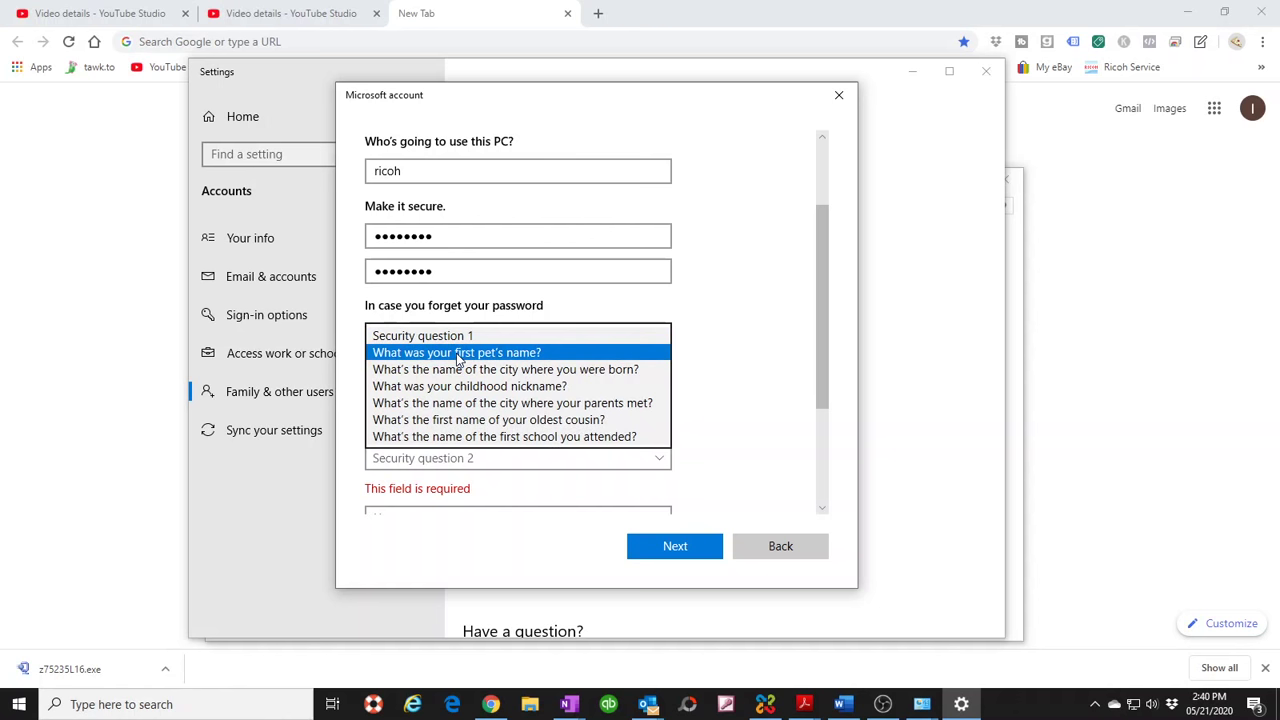
left_click(458, 355)
left_click(411, 369)
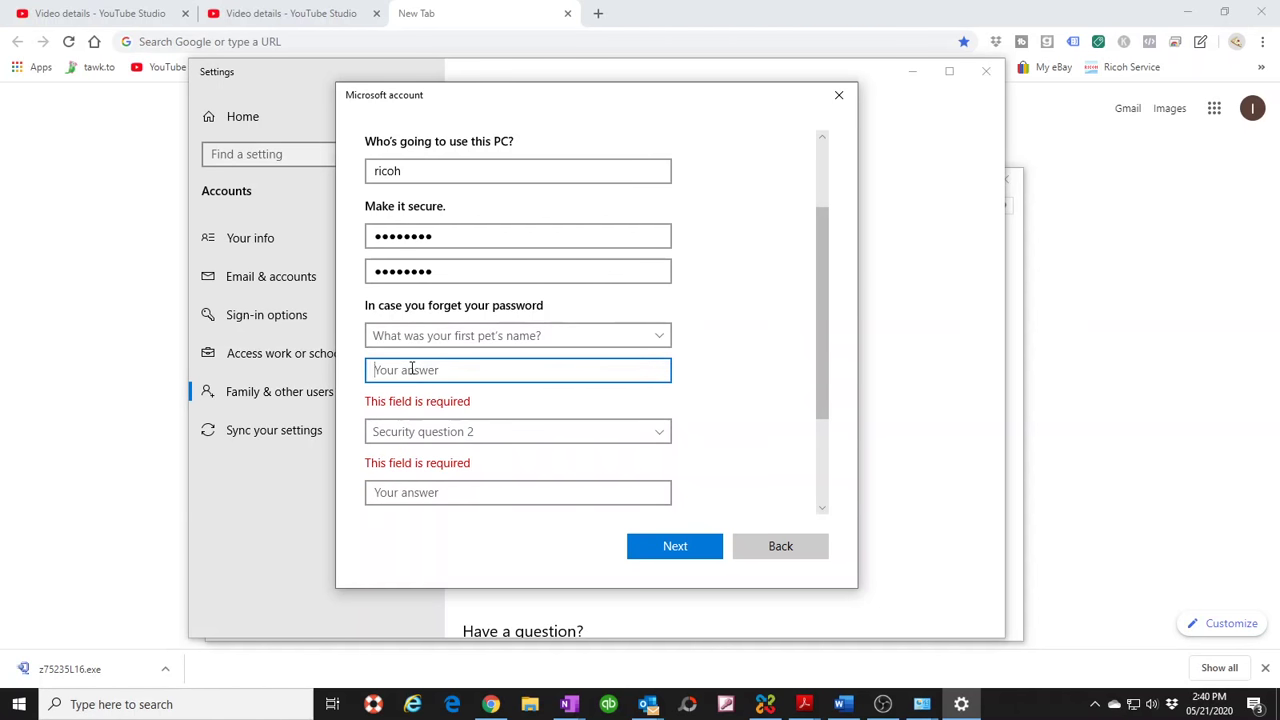
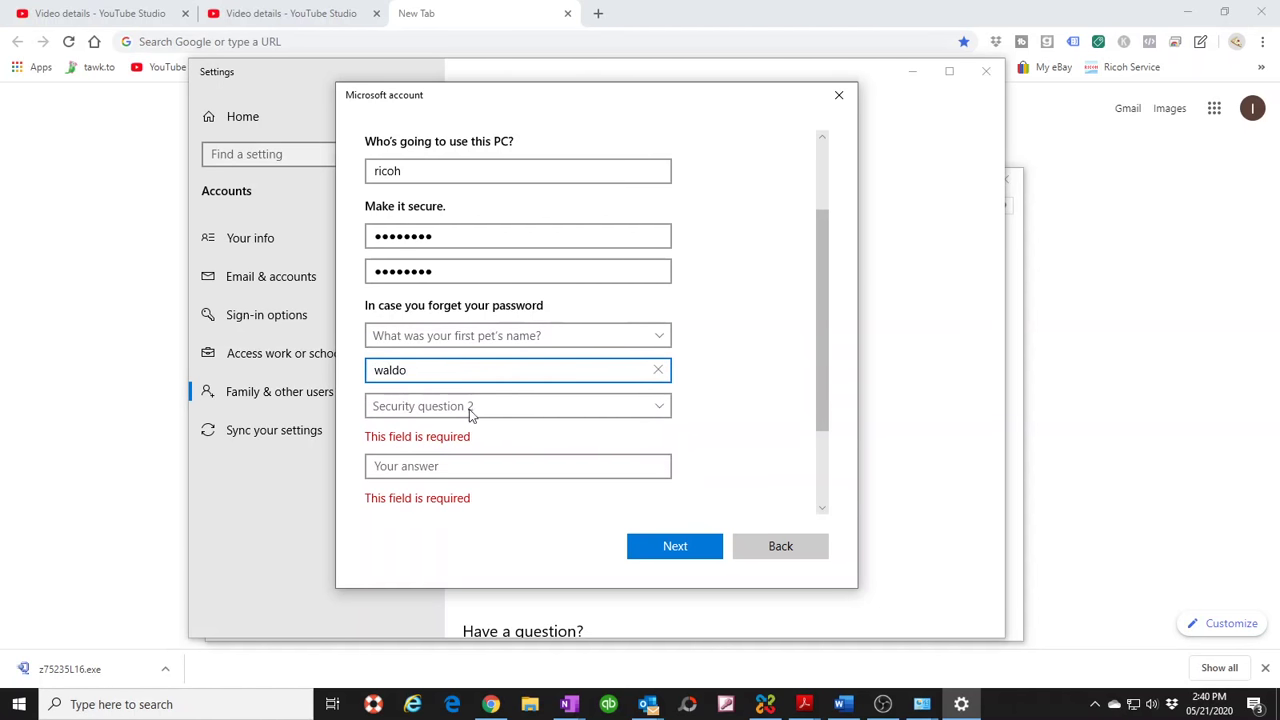
- Set the second security question to birth city and type its answer
left_click(469, 409)
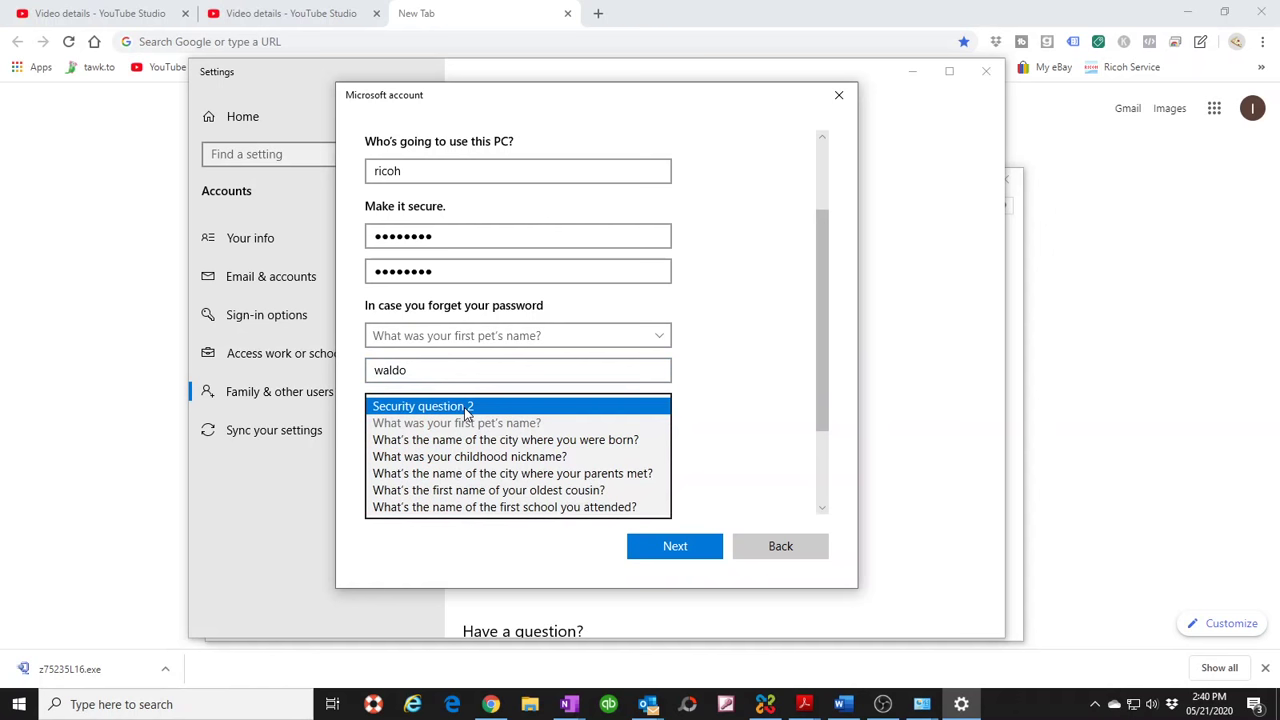
left_click(527, 442)
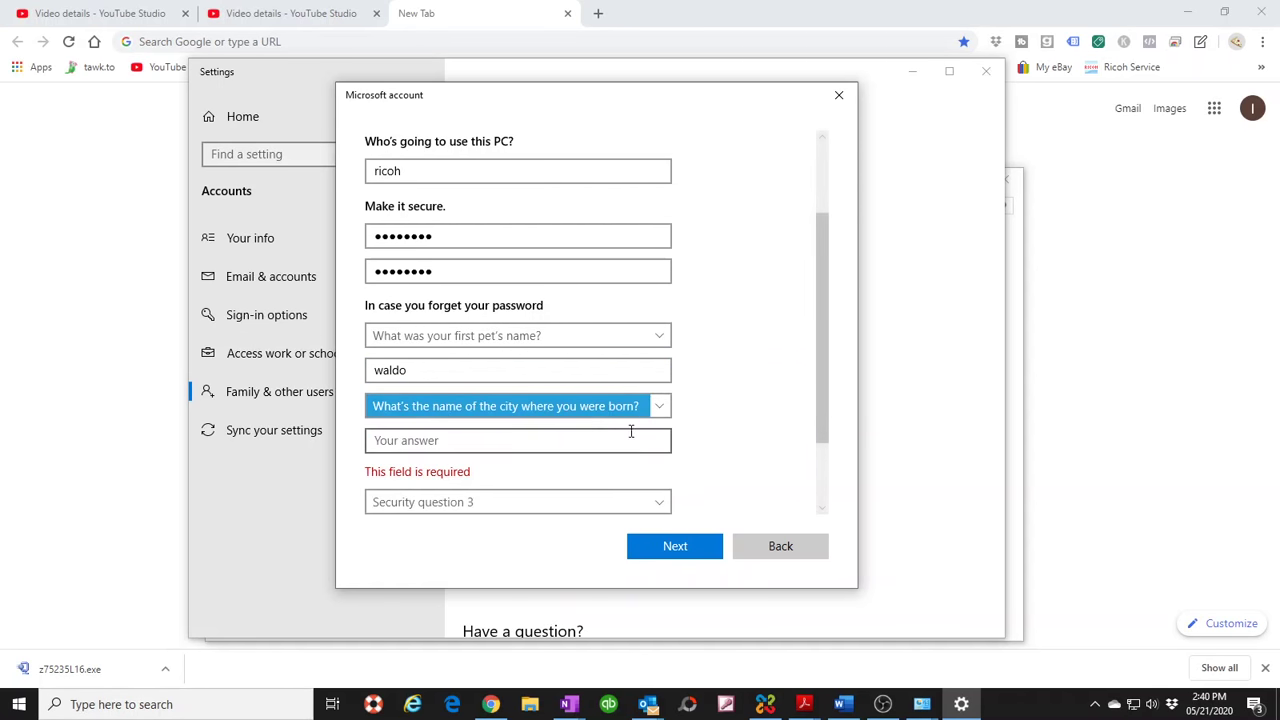
left_click(399, 440)
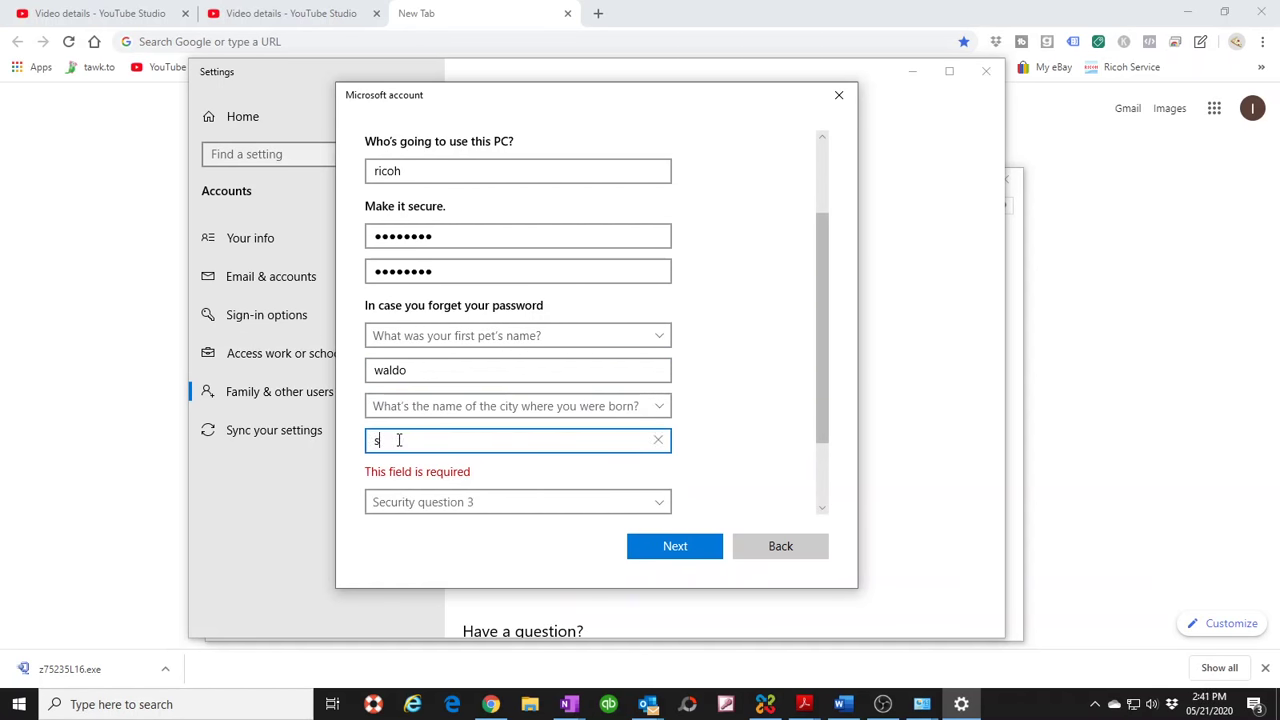
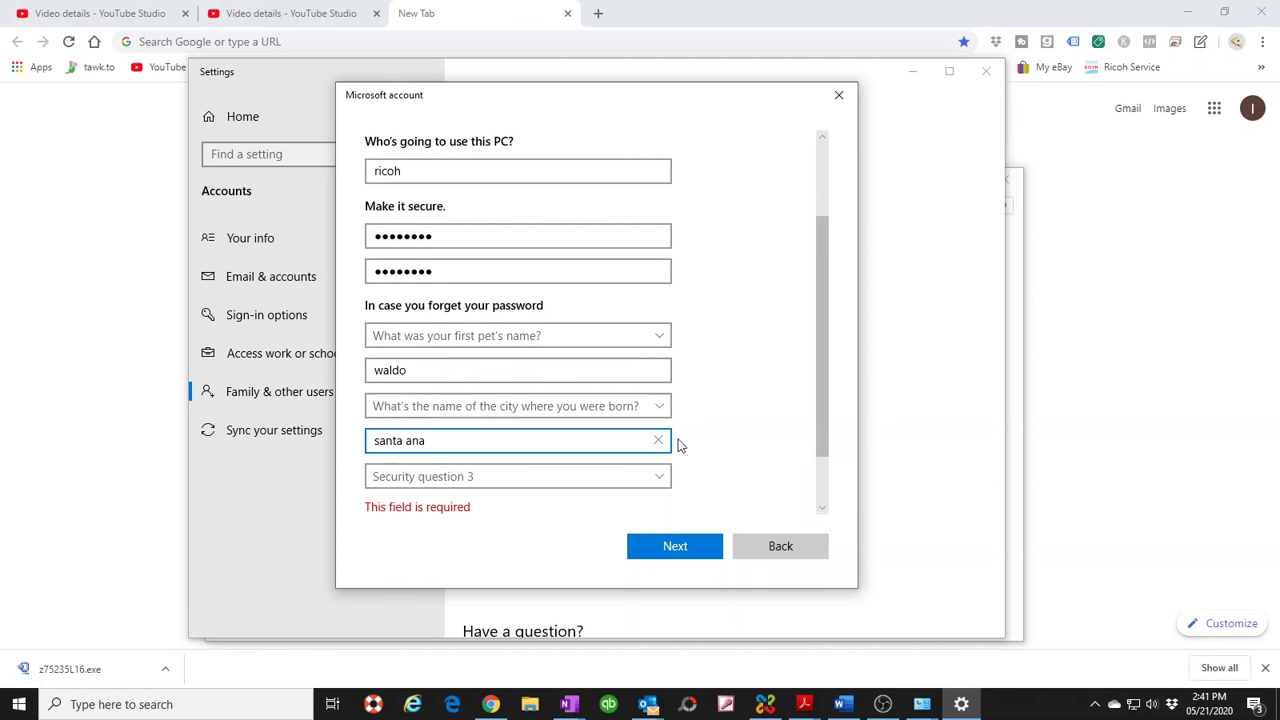
- Set the third question to the city where parents met, answer it, and submit
left_click_drag(819, 371, 820, 447)
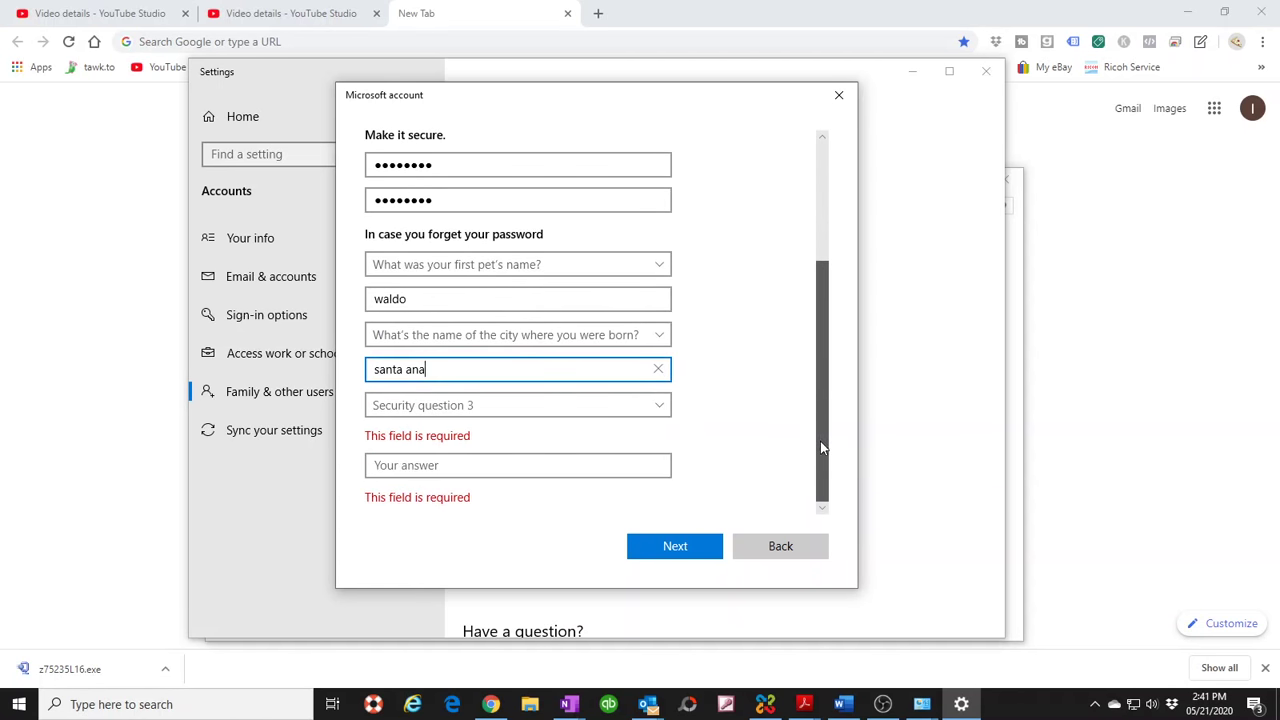
left_click(435, 406)
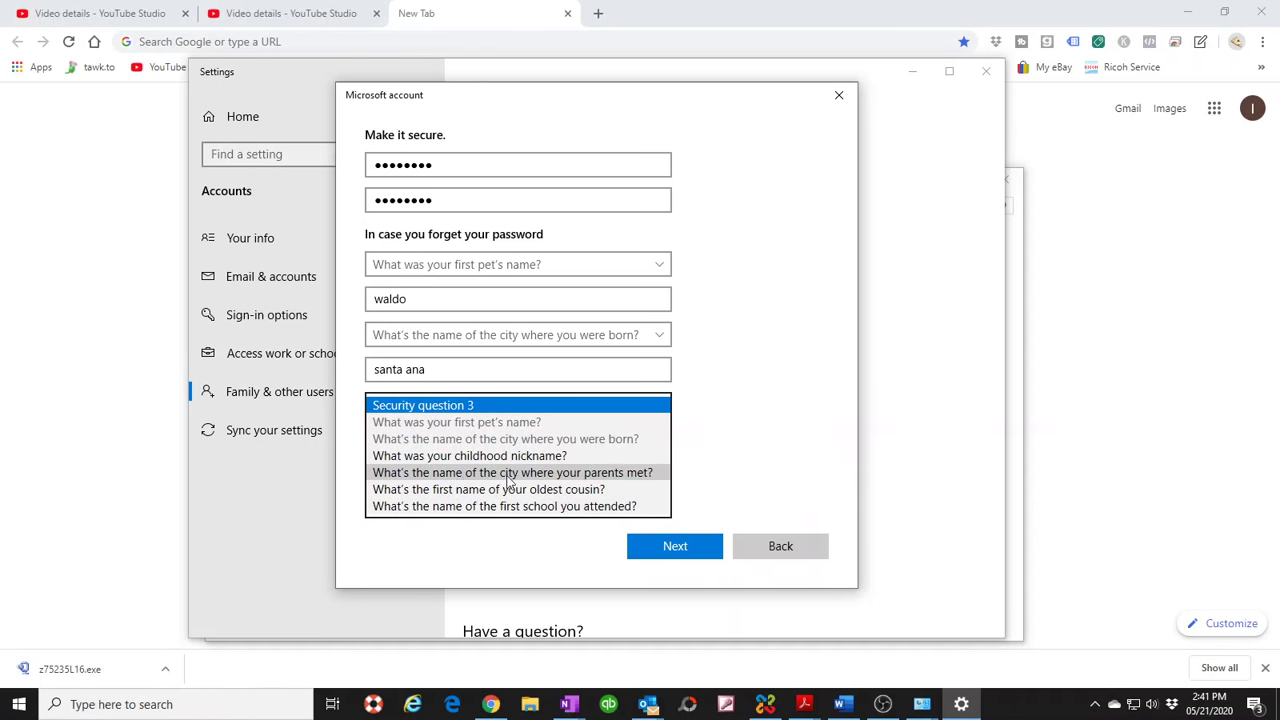
left_click(573, 475)
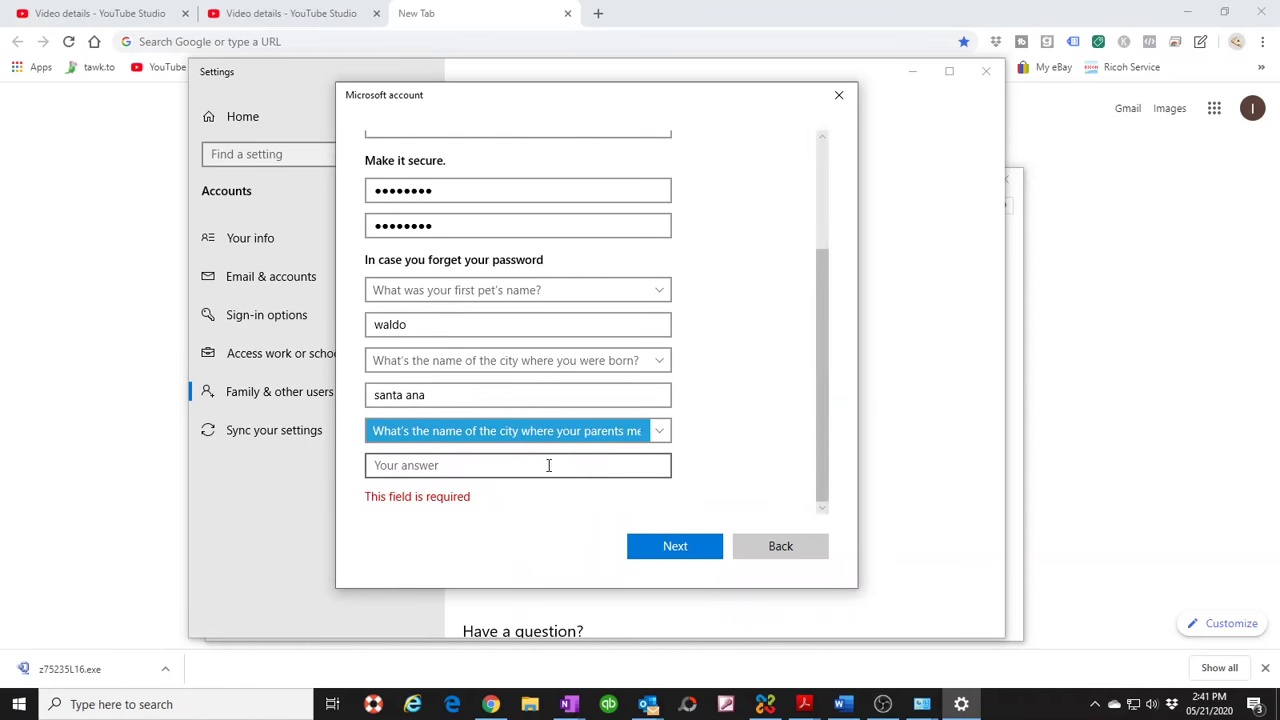
left_click(548, 465)
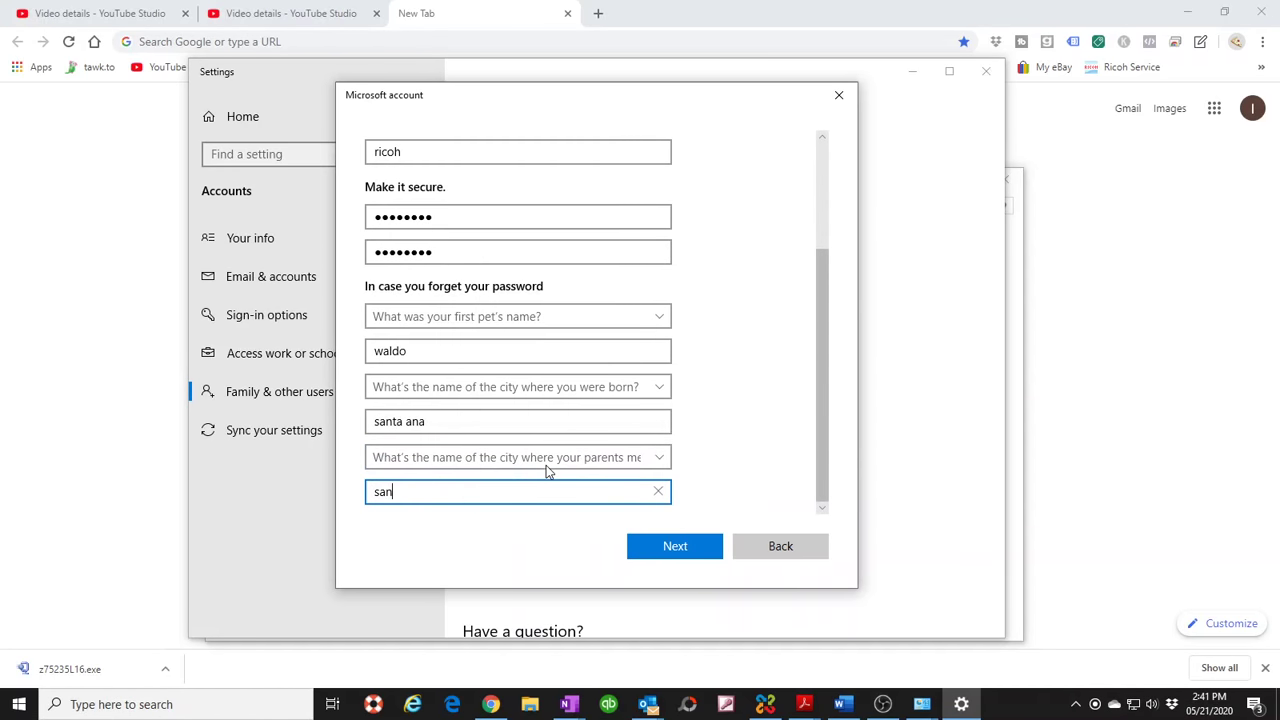
left_click(667, 544)
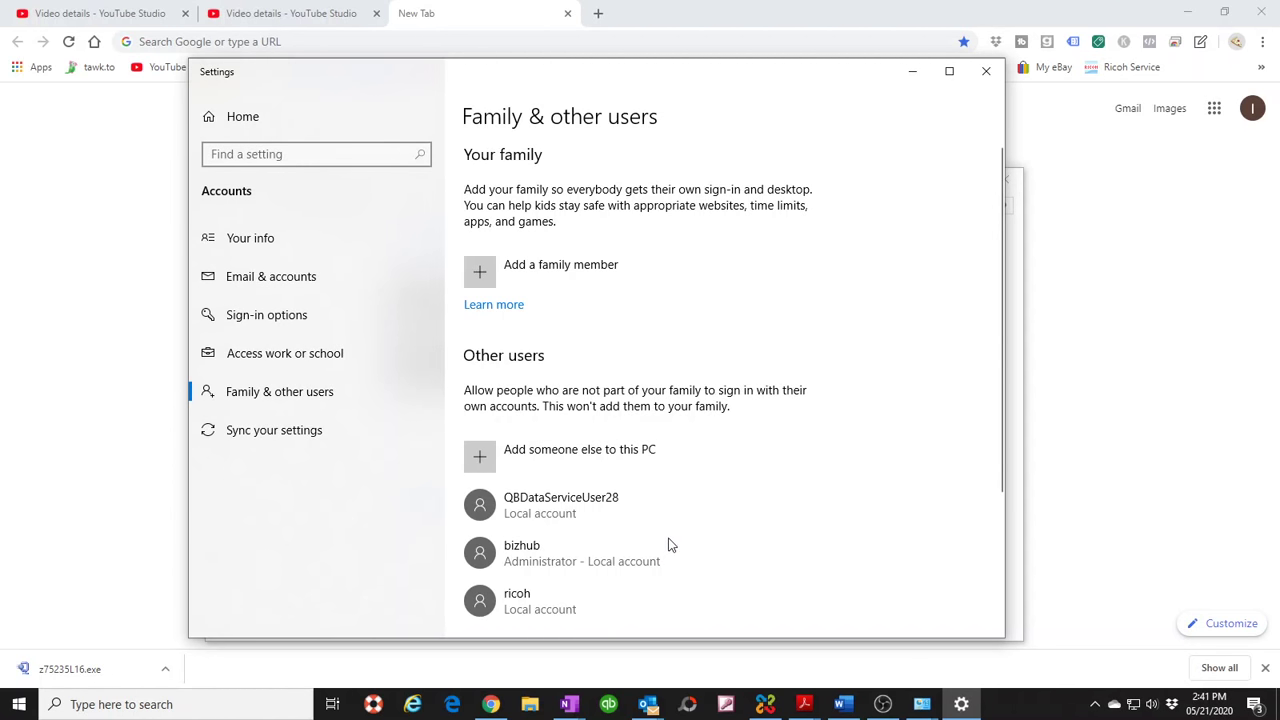
- Change the ricoh account's type to Administrator and confirm
scroll(555, 390, "down", 3)
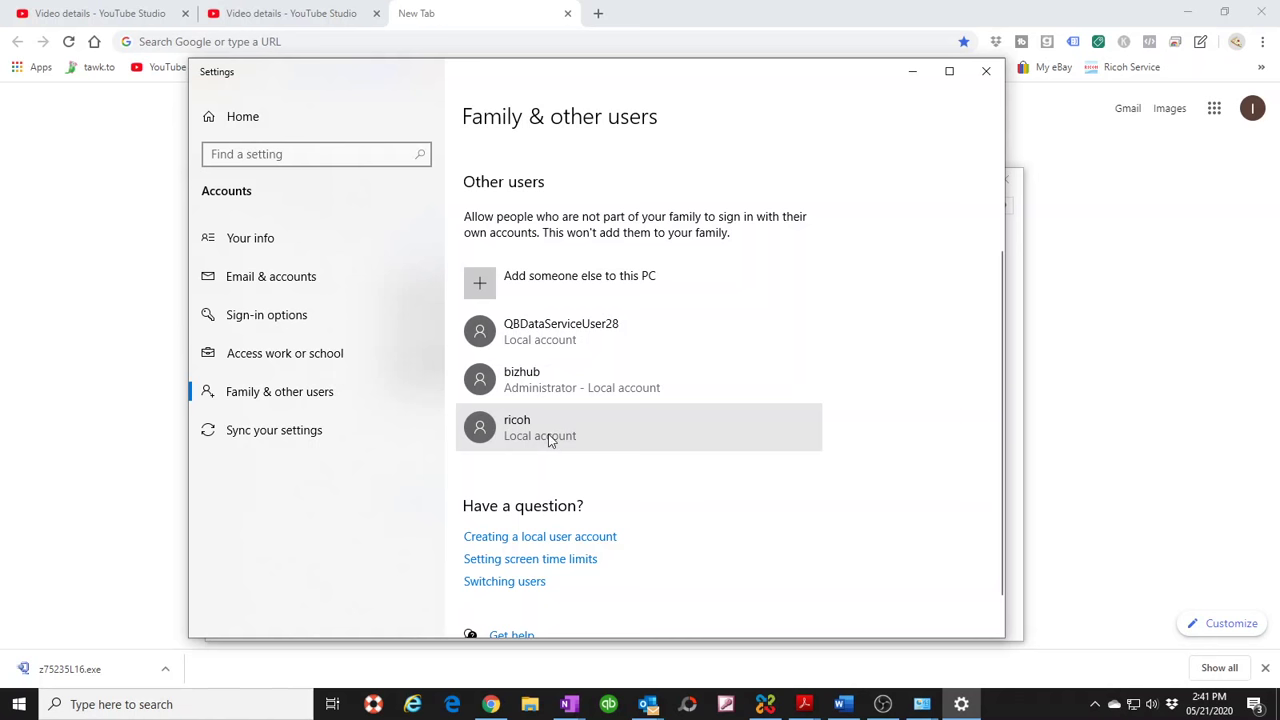
left_click(528, 436)
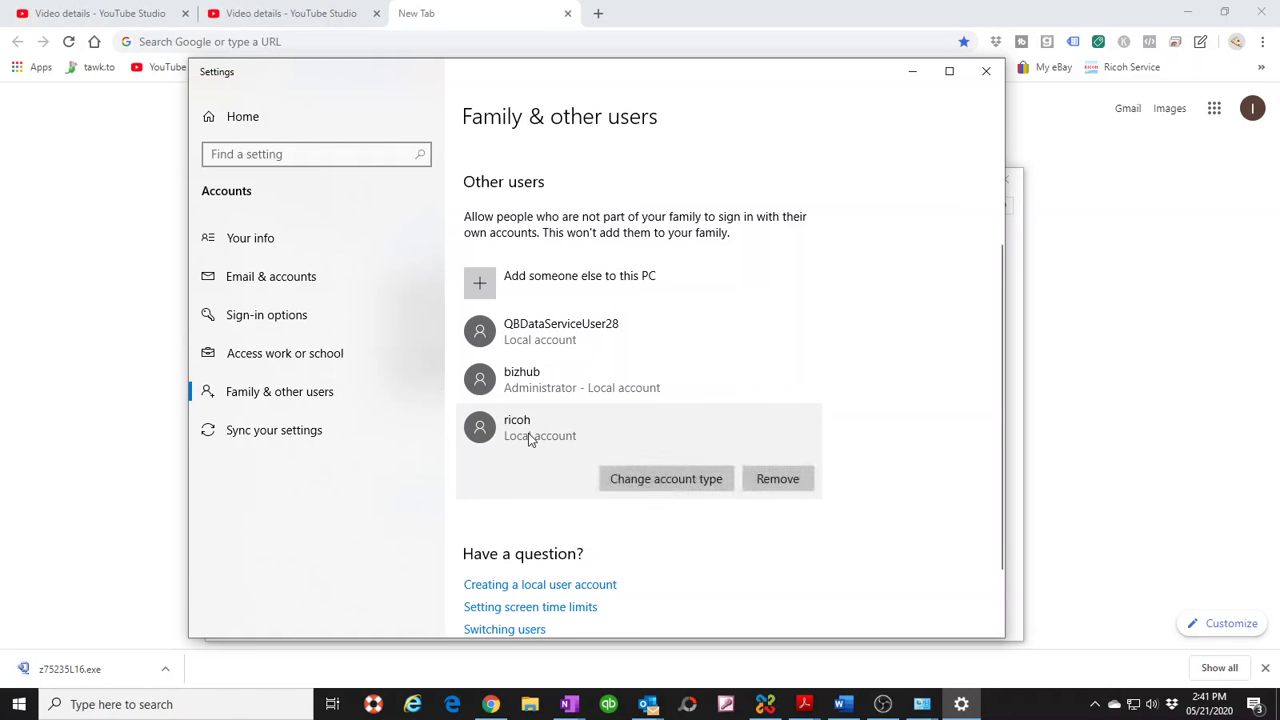
left_click(666, 487)
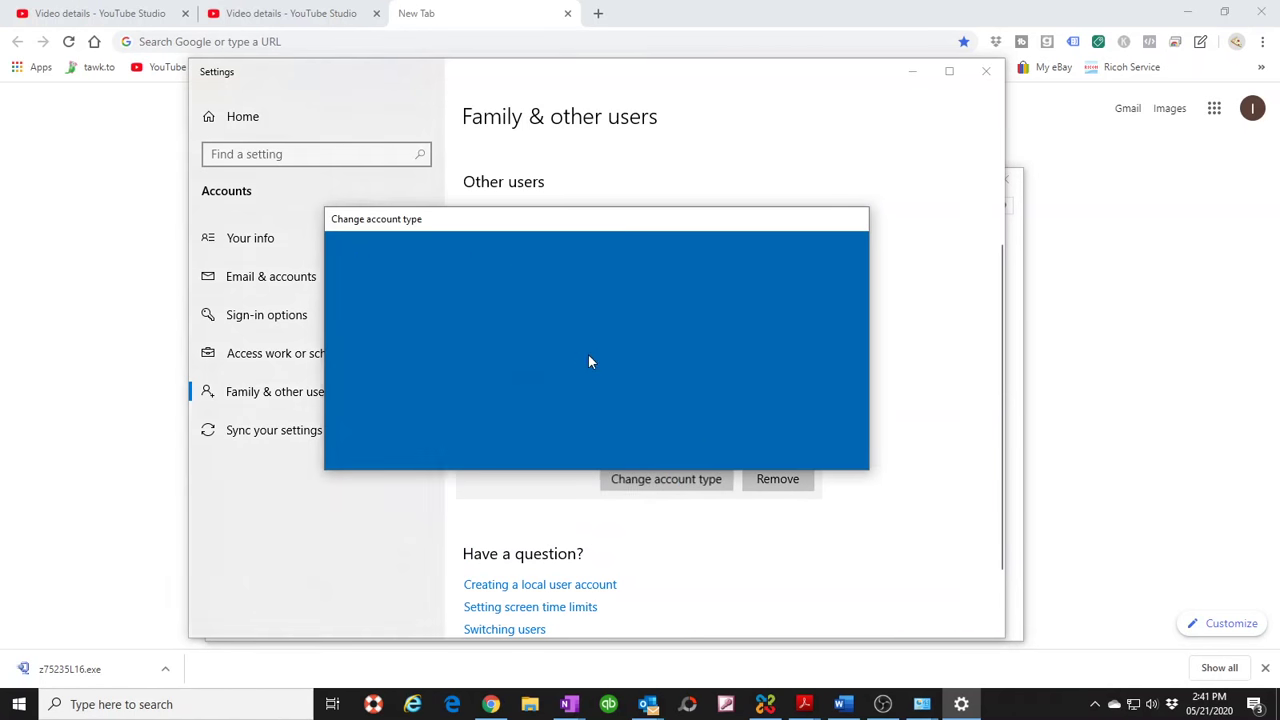
left_click(404, 366)
left_click(394, 347)
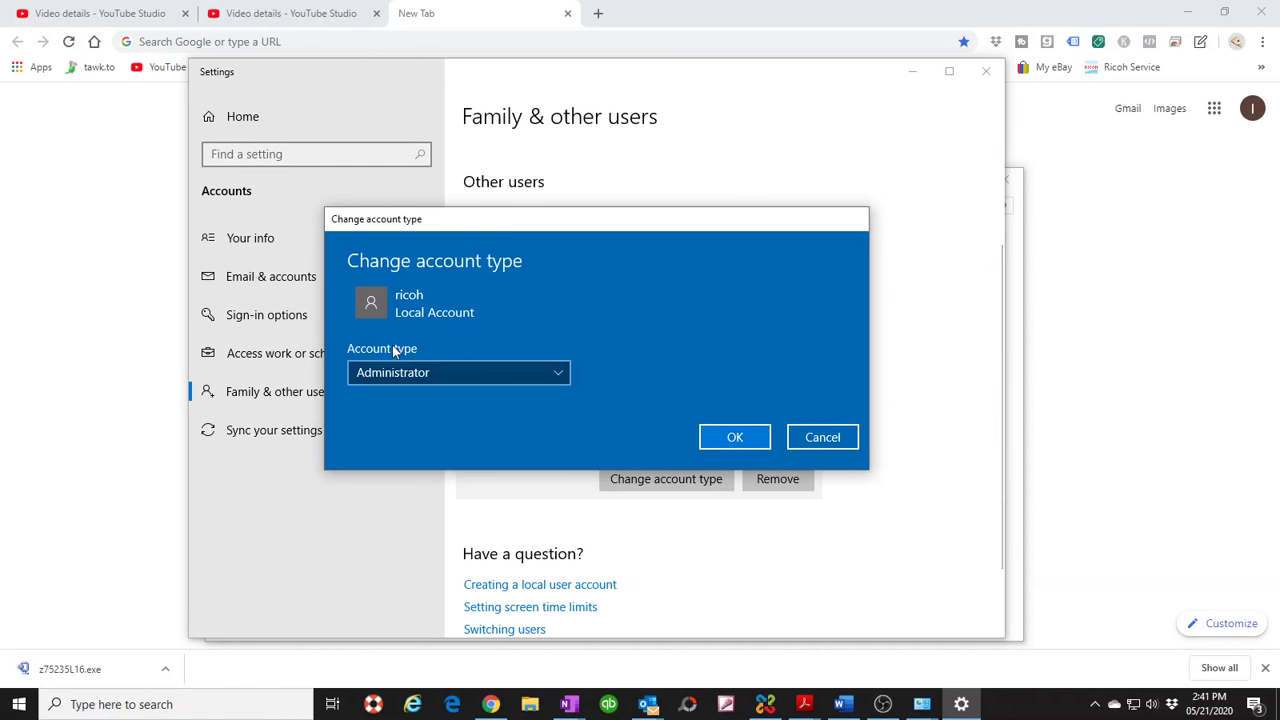
left_click(734, 437)
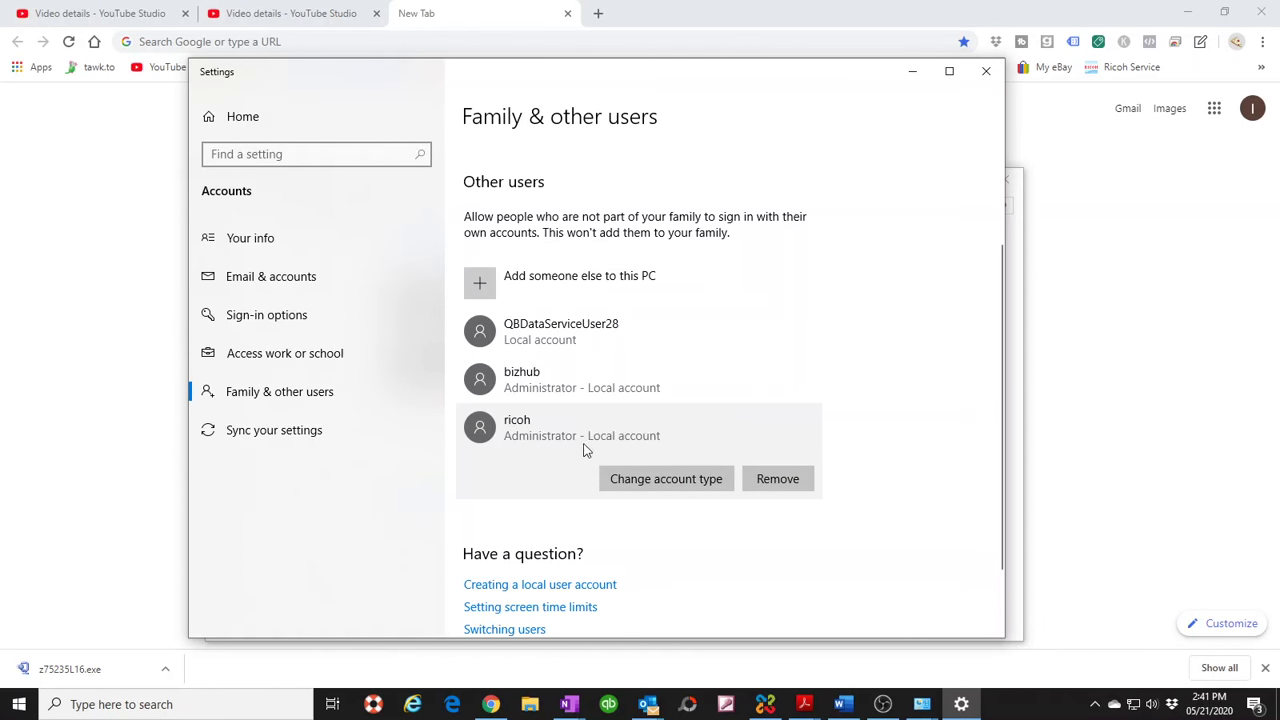